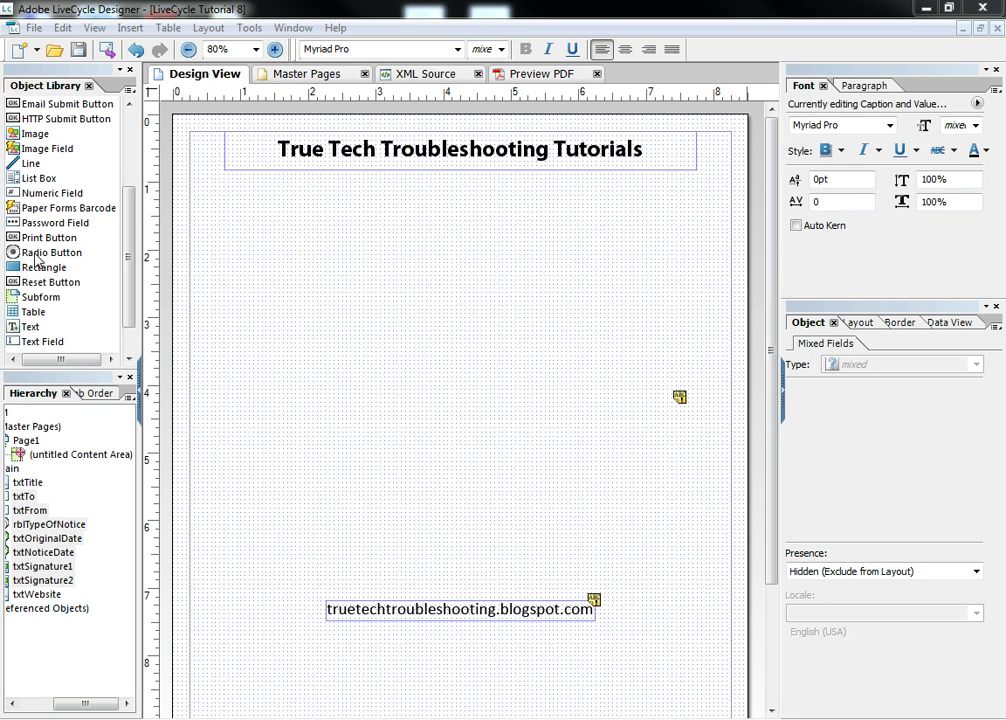
Place three radio buttons stacked in one group below the form title
drag(36, 258, 396, 232)
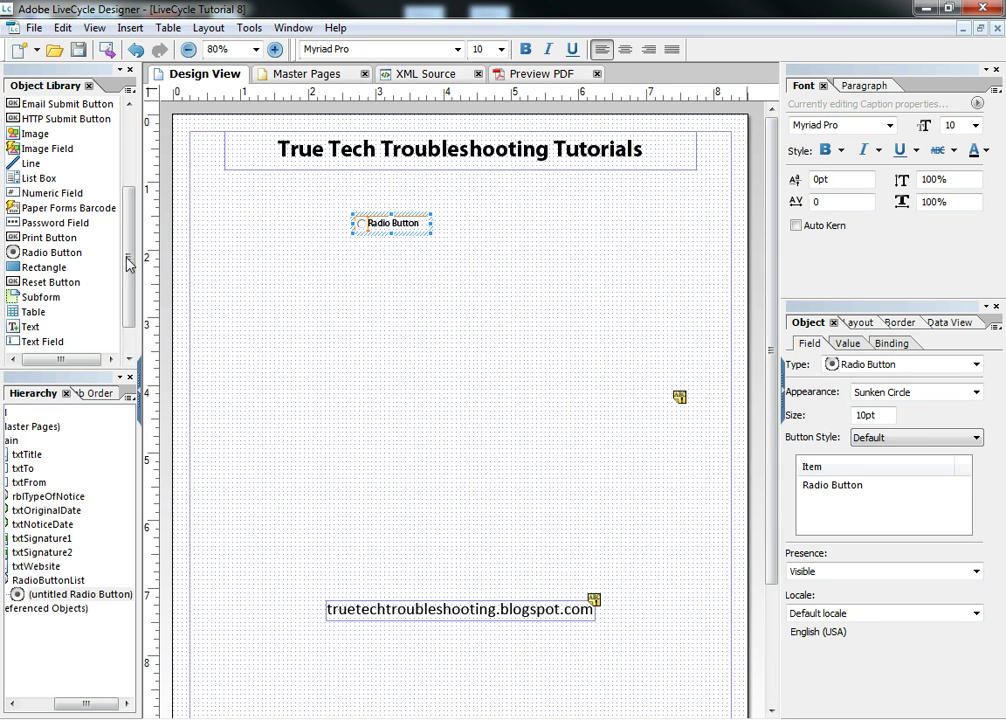
drag(49, 253, 395, 250)
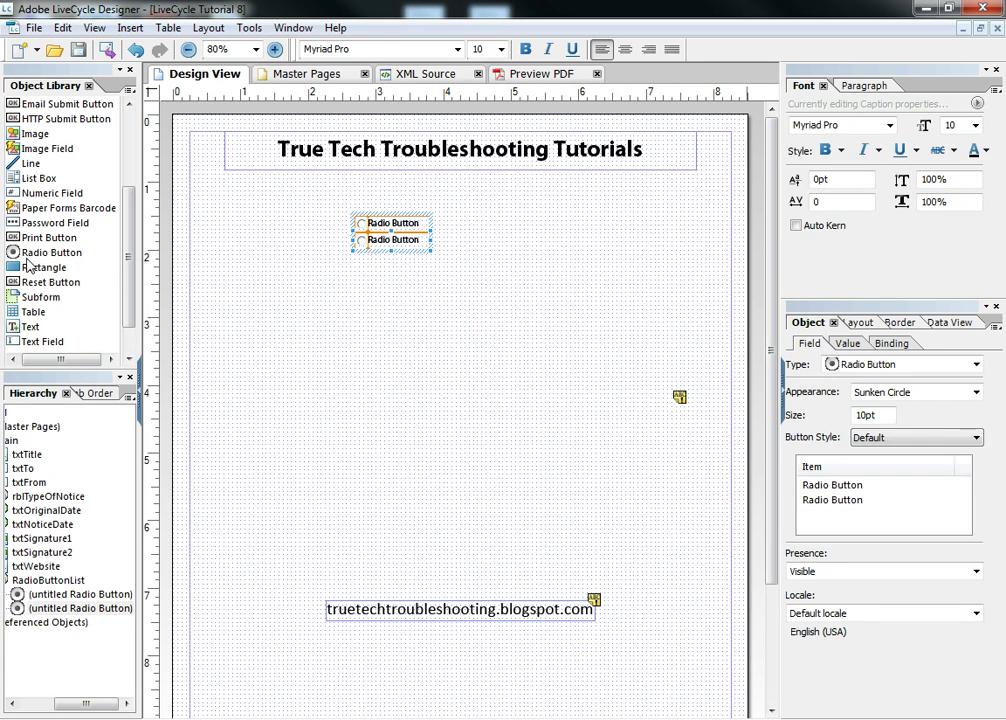
drag(60, 254, 393, 264)
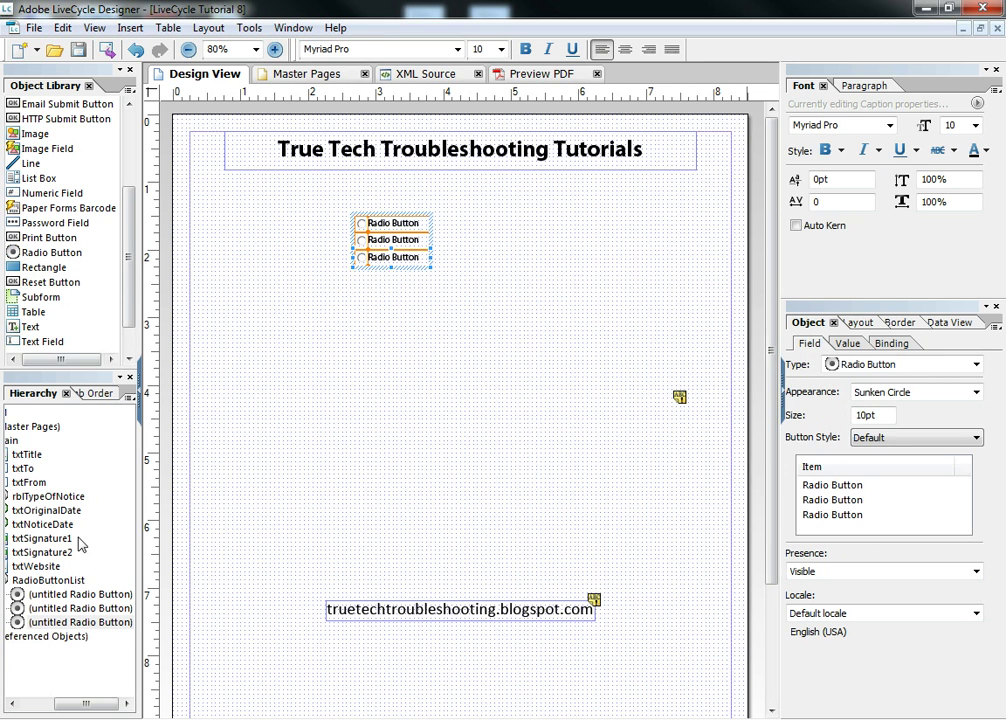
Rename the new radio button group rblSample
drag(84, 705, 56, 586)
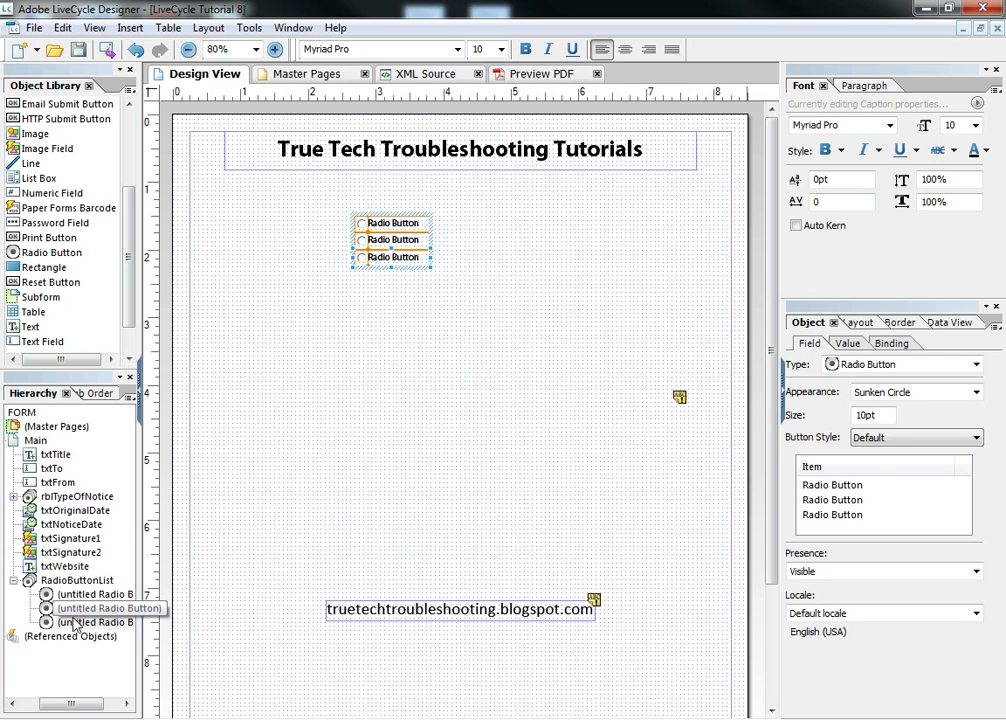
click(300, 330)
click(80, 609)
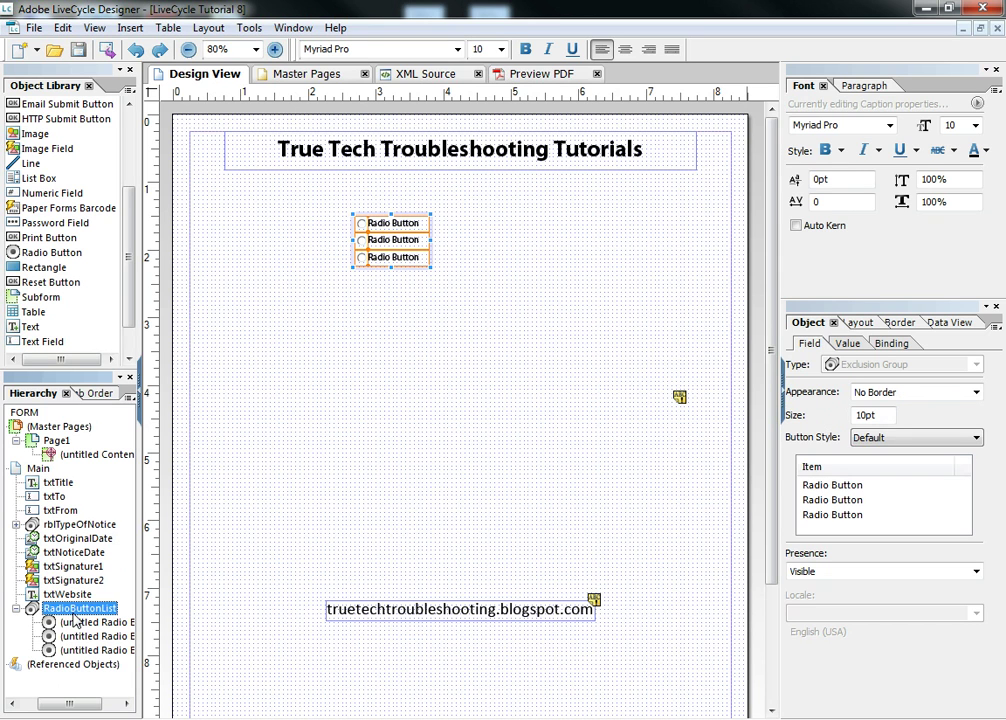
click(77, 609)
text(rbl)
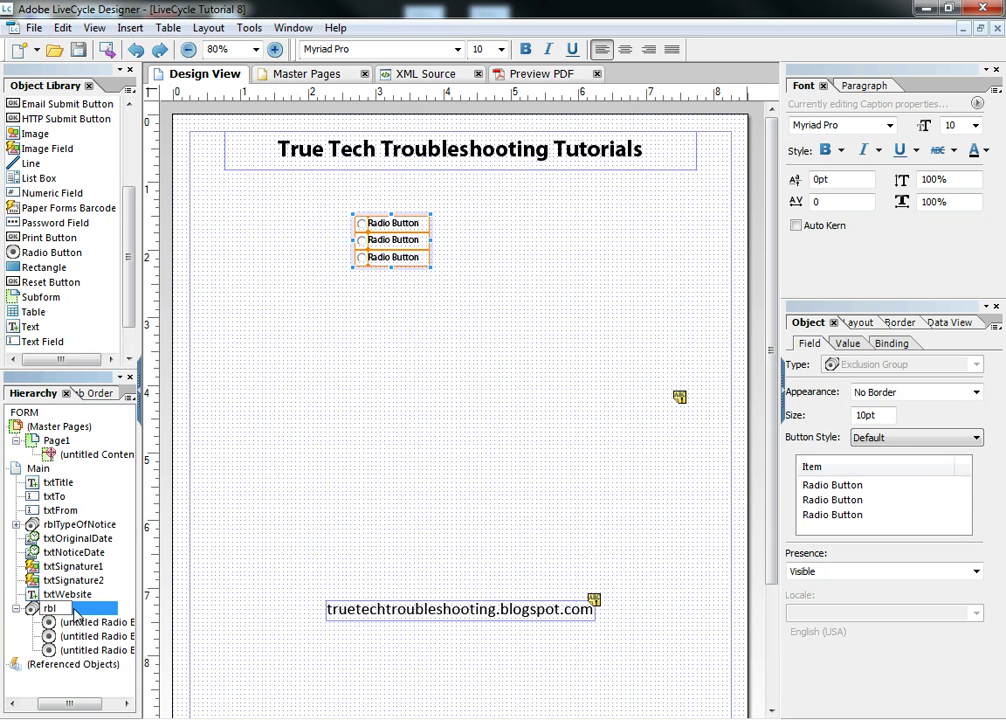
text(Sample)
key(Return)
Rename the group's three radio buttons, in order, rbOne, rbTwo and rbThree
key(Down)
key(F2)
text(rb)
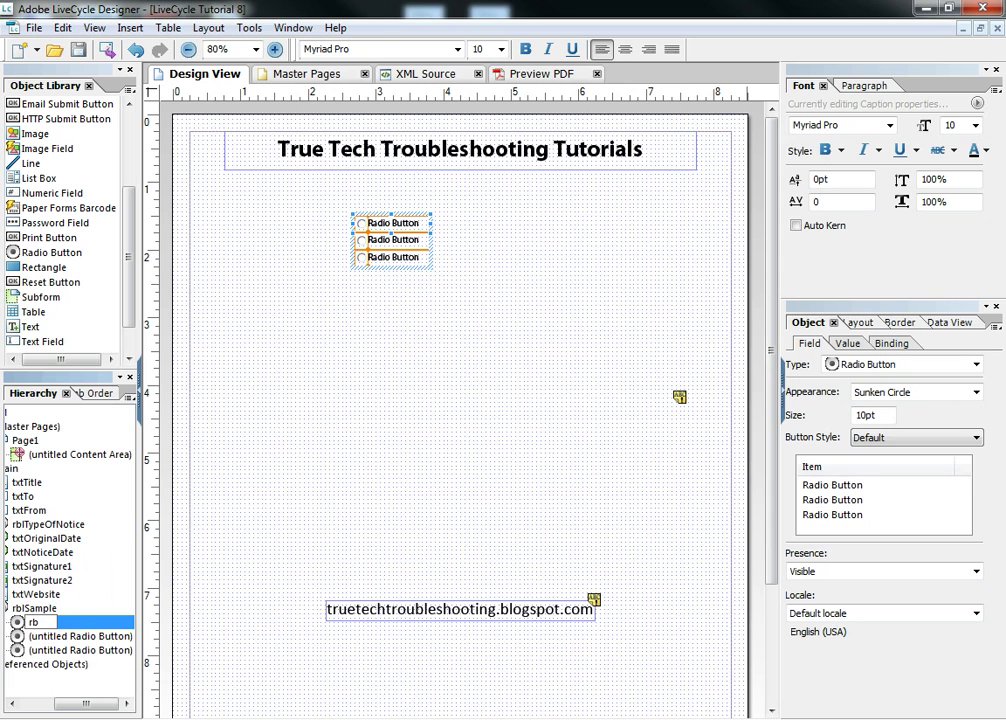
text(One)
key(Return)
key(Down)
key(F2)
text(rbTwo)
key(Return)
key(Down)
key(F2)
text(rbThree)
key(Return)
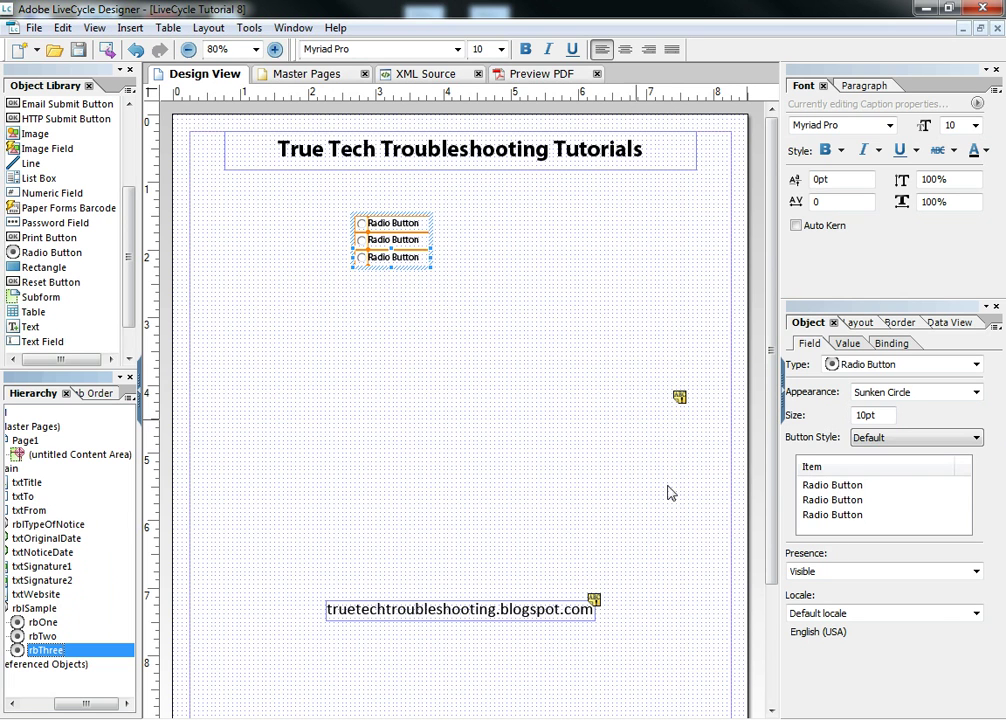
Change the first radio button's caption to One
click(838, 500)
click(828, 487)
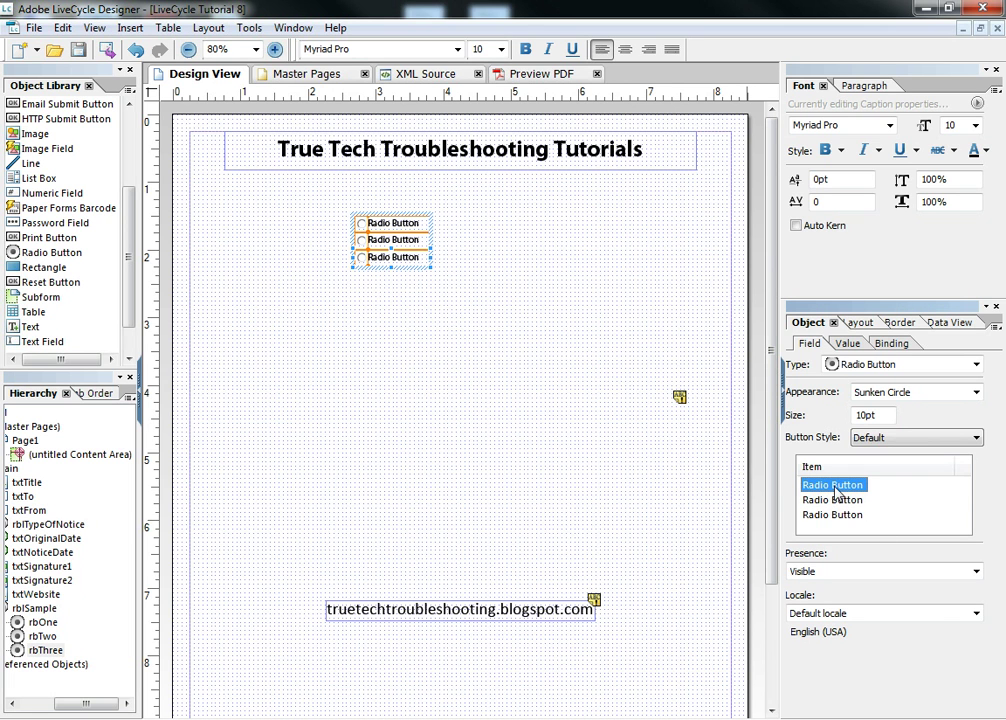
click(834, 487)
text(One)
Change the captions of the second and third radio buttons to Two and Three
click(830, 500)
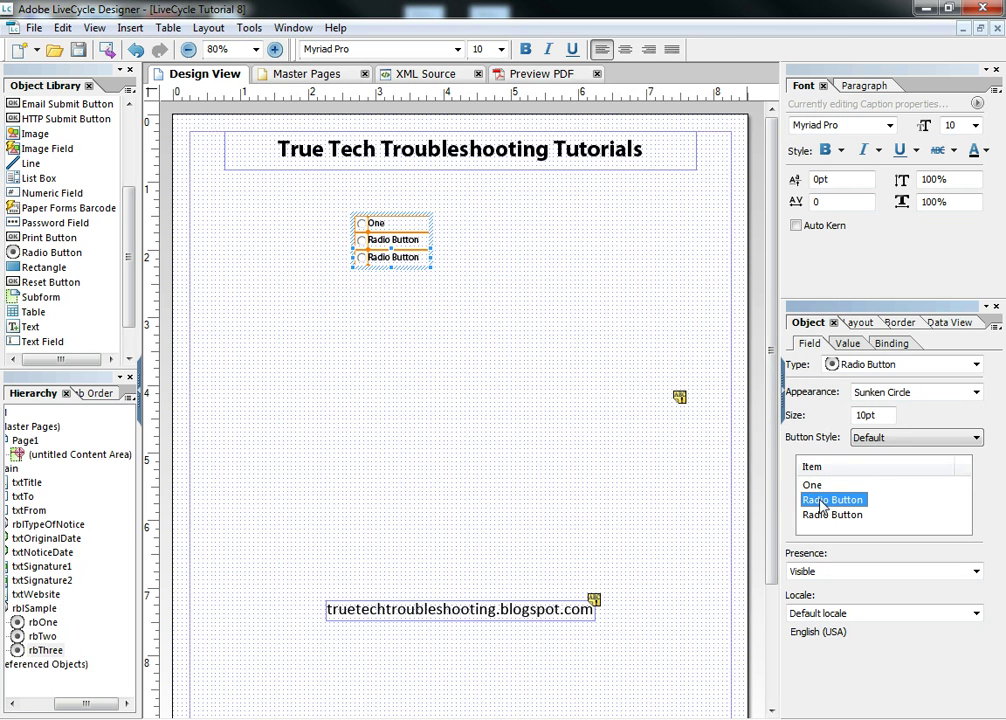
double_click(381, 240)
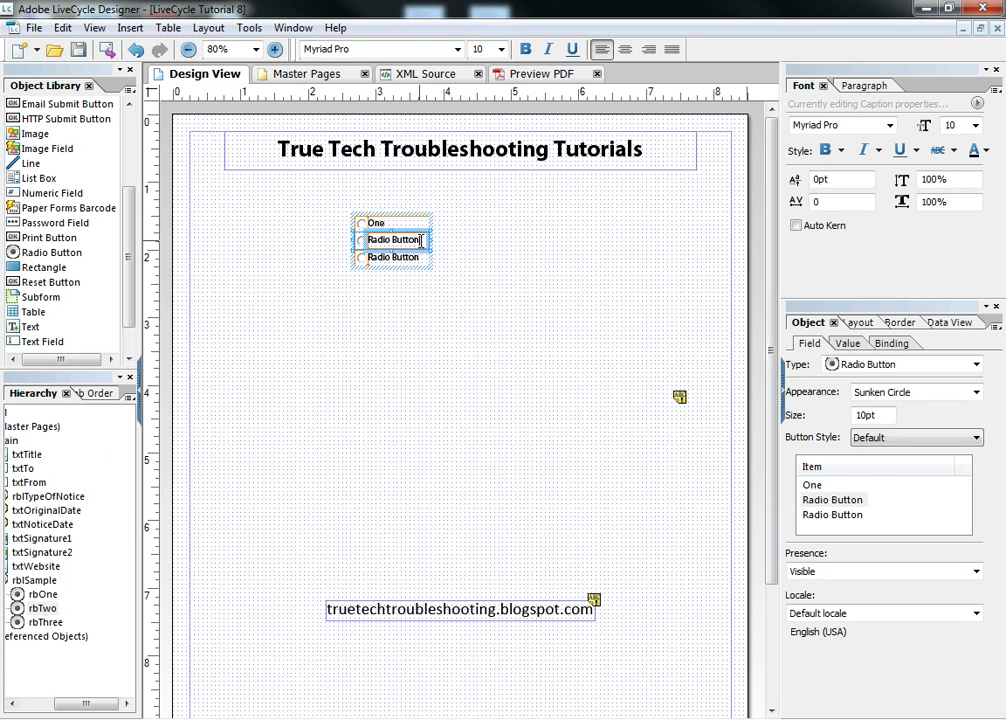
drag(418, 240, 378, 242)
text(Two)
click(417, 281)
click(400, 257)
double_click(410, 259)
text(T)
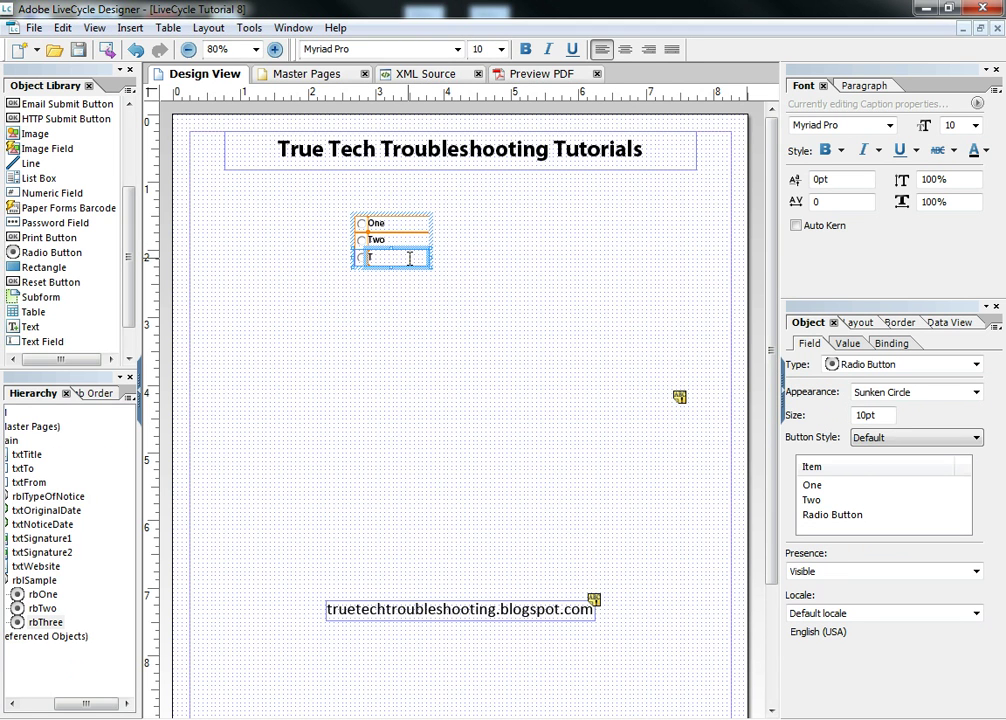
text(hree)
click(468, 258)
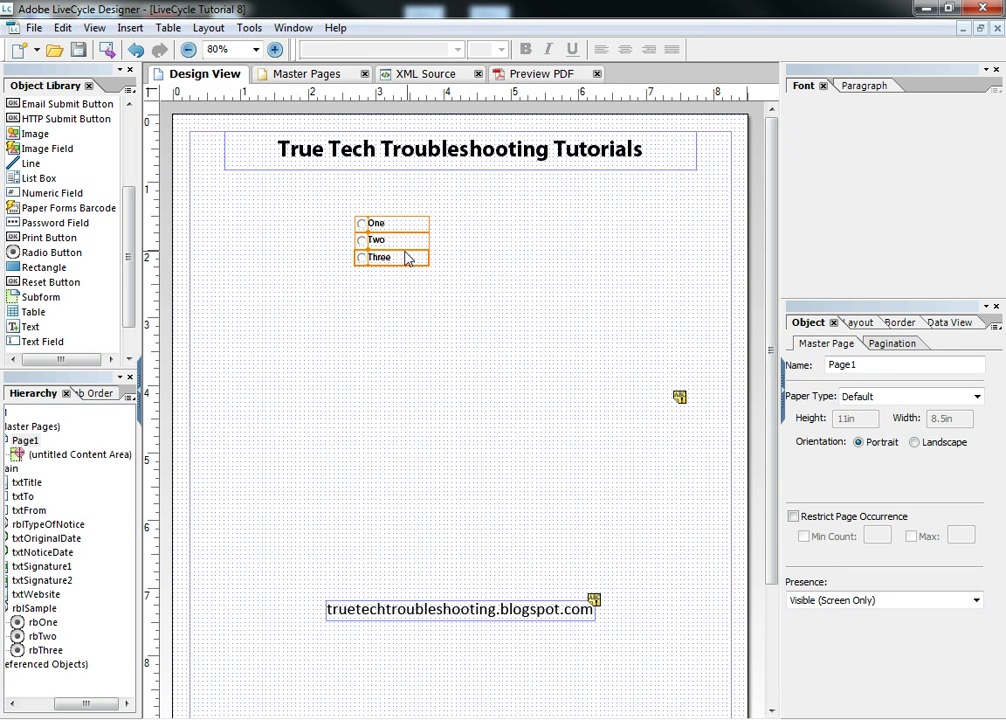
Examine the item values assigned to each option in the rblSample group's binding settings
click(362, 241)
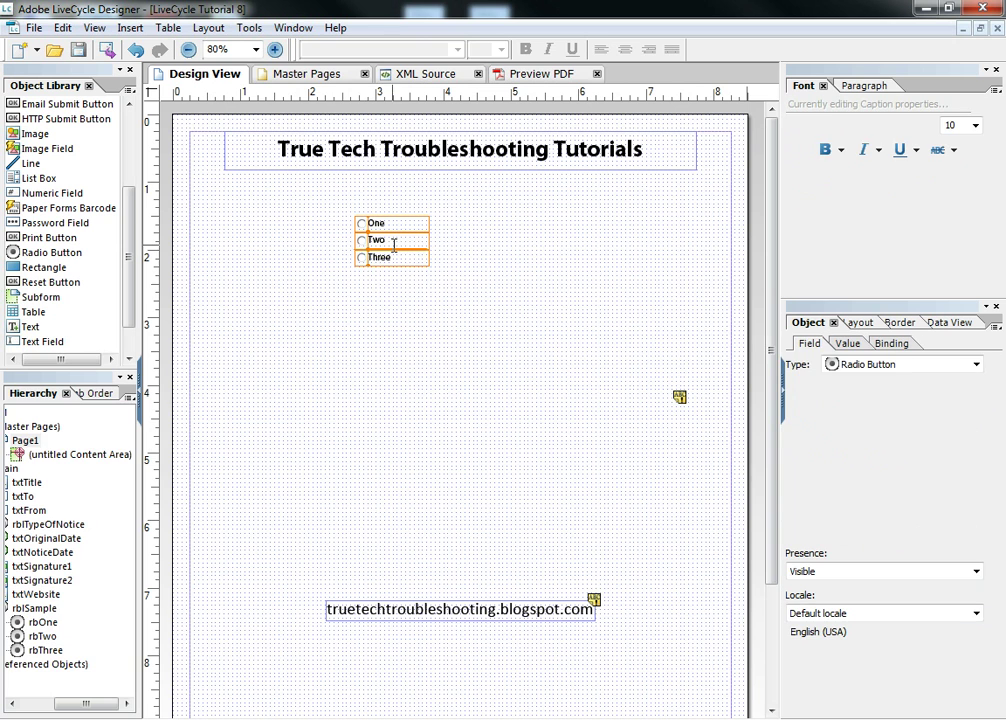
click(887, 352)
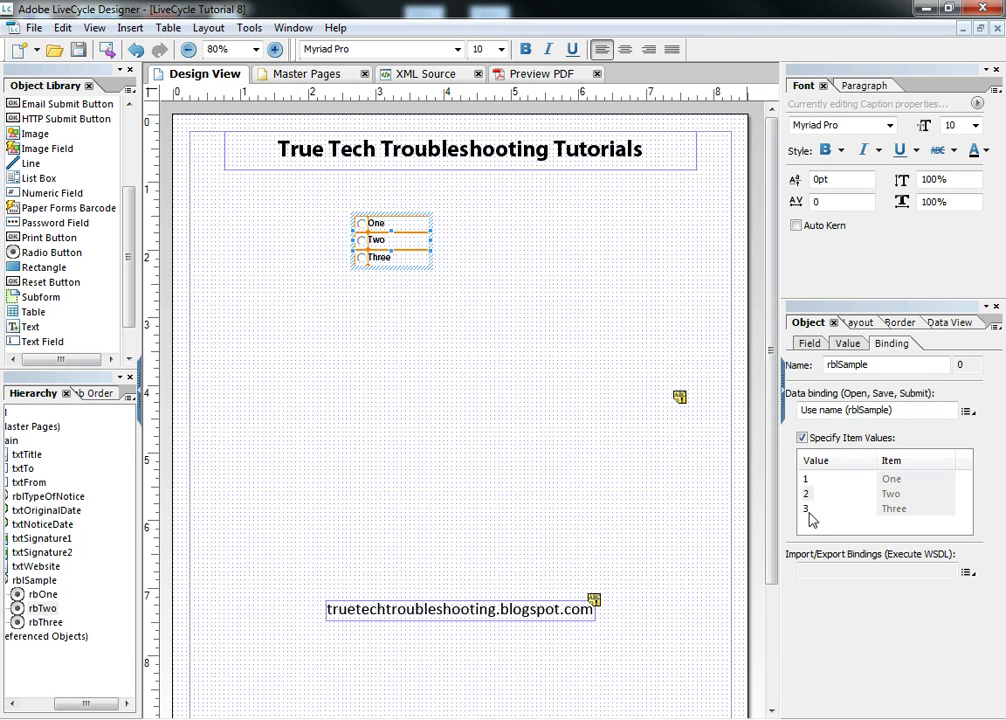
click(650, 405)
click(416, 236)
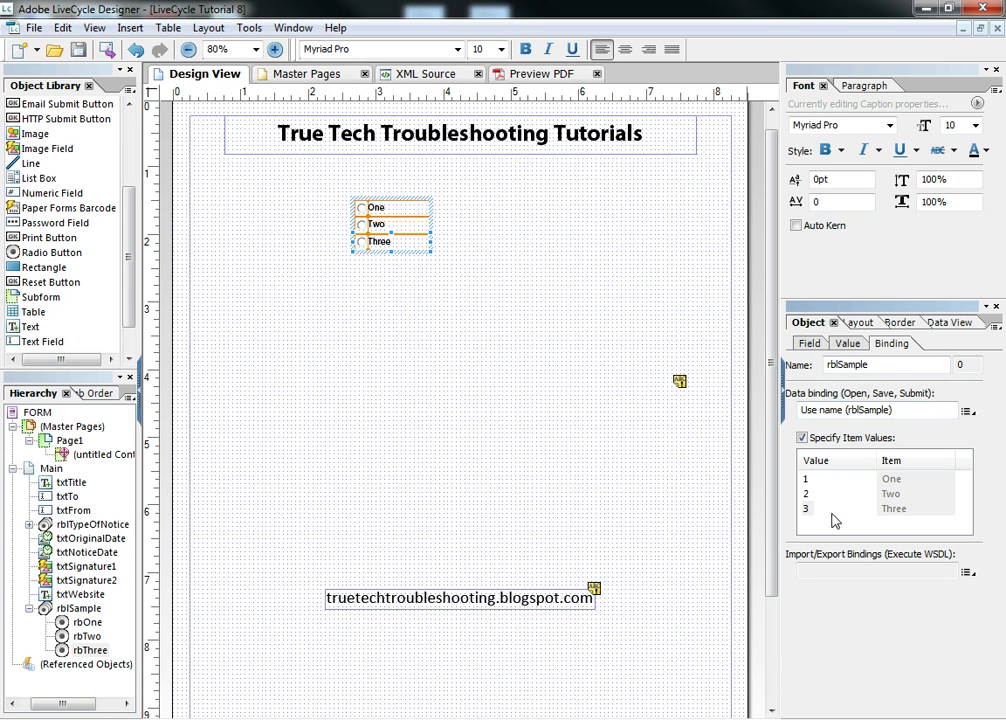
Turn off Specify Item Values for the rblSample group, check its item list, and turn the option back on
click(808, 440)
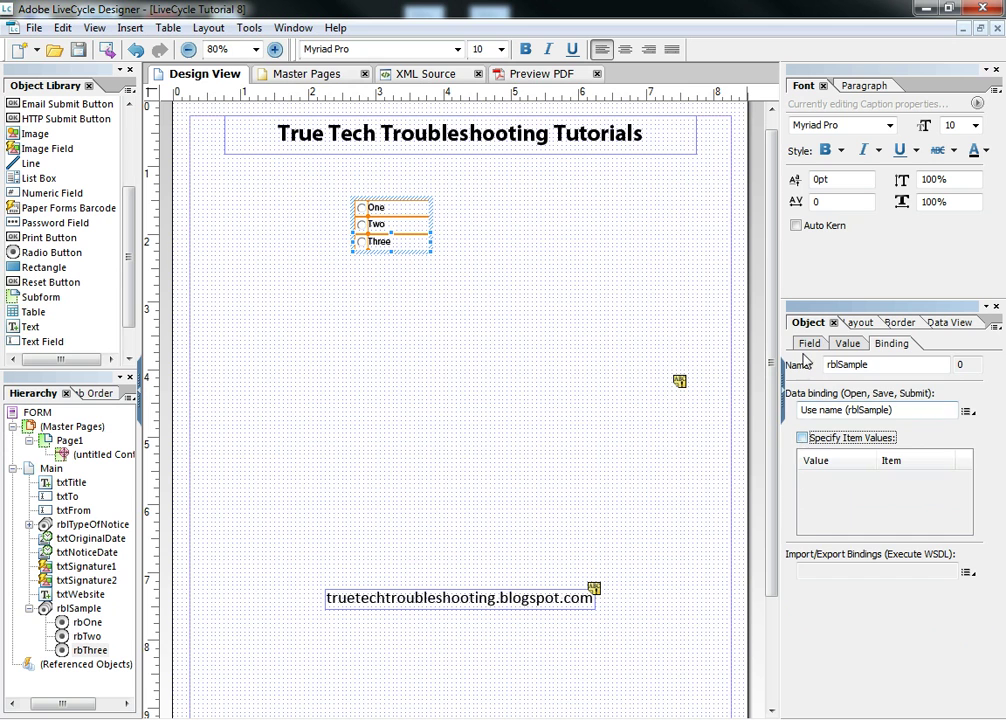
click(806, 344)
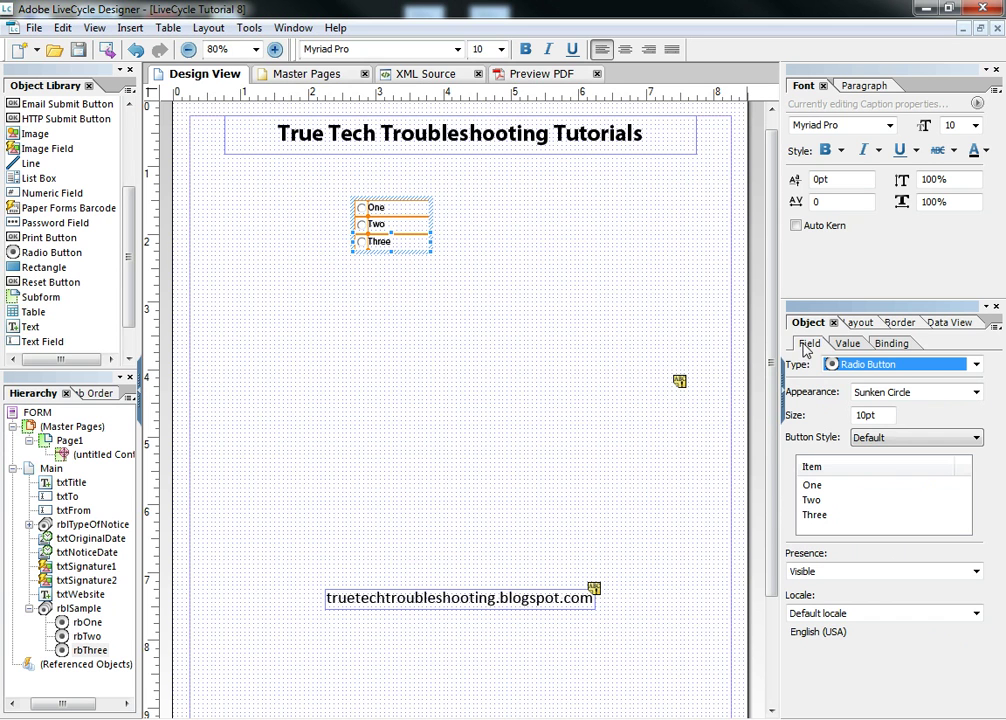
click(884, 345)
click(803, 438)
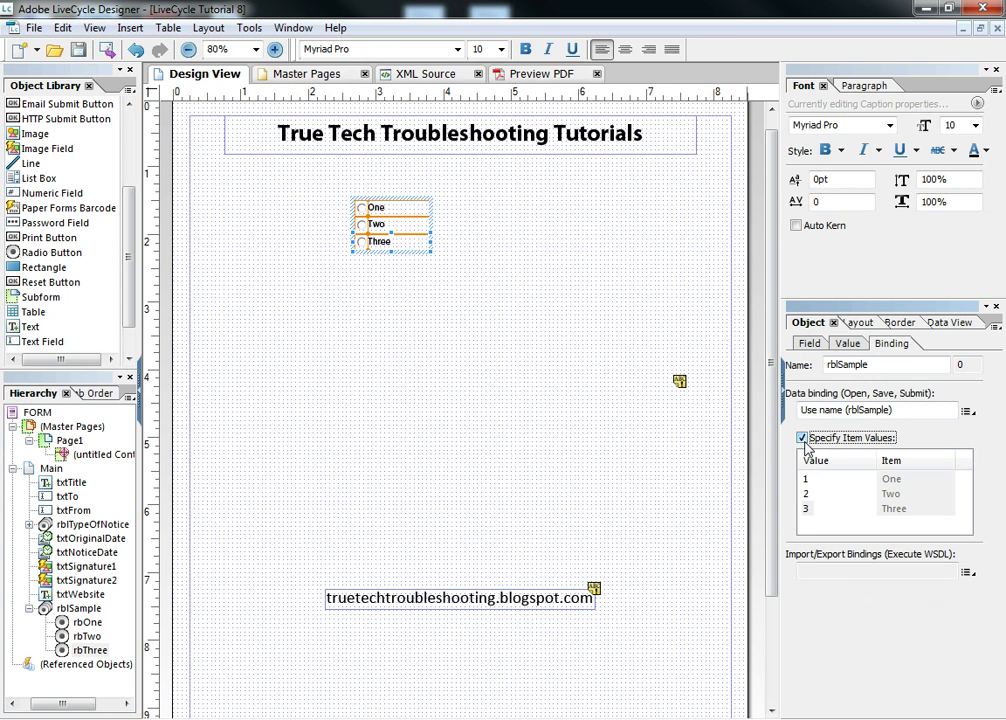
Preview the form as a PDF, test selecting options One, Two and Three, and return to the design
click(541, 74)
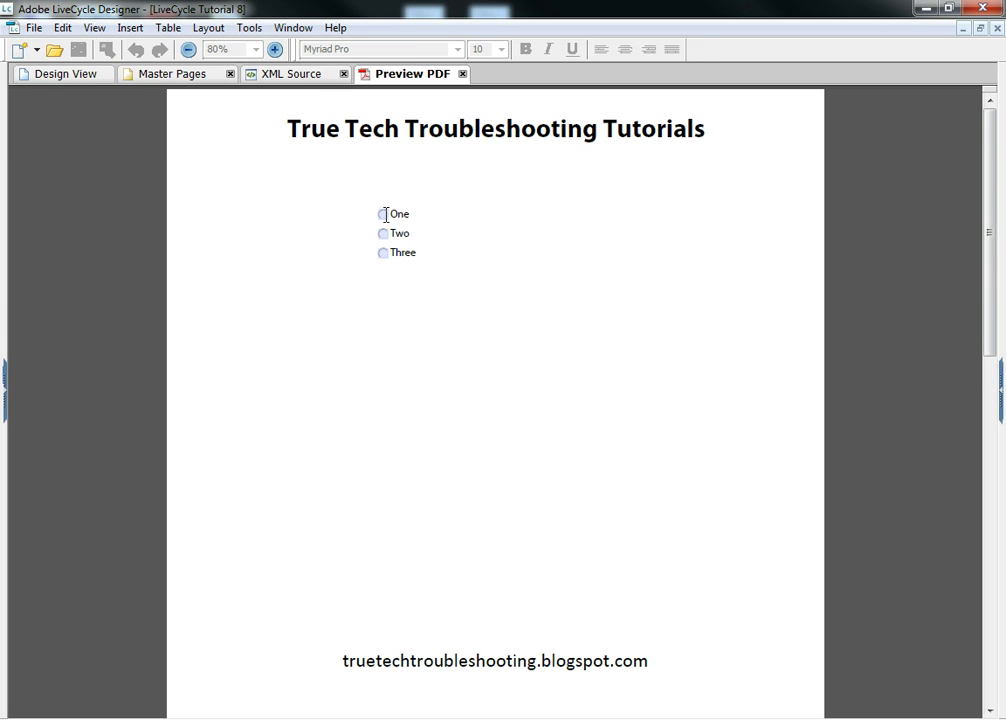
click(383, 214)
click(384, 234)
click(383, 253)
click(383, 234)
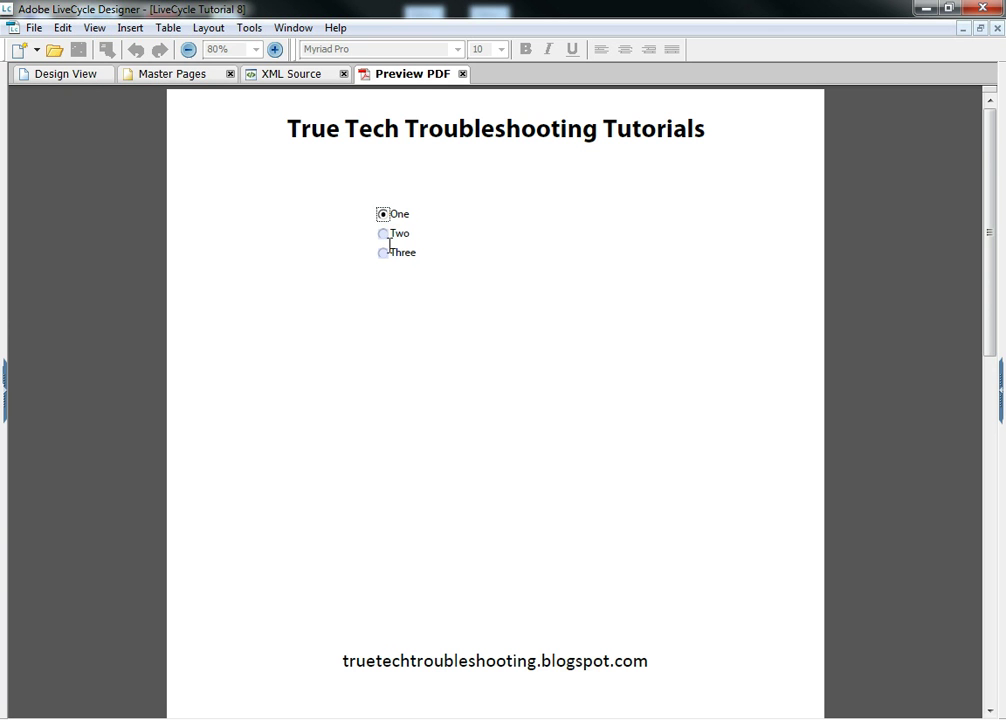
click(383, 253)
click(85, 78)
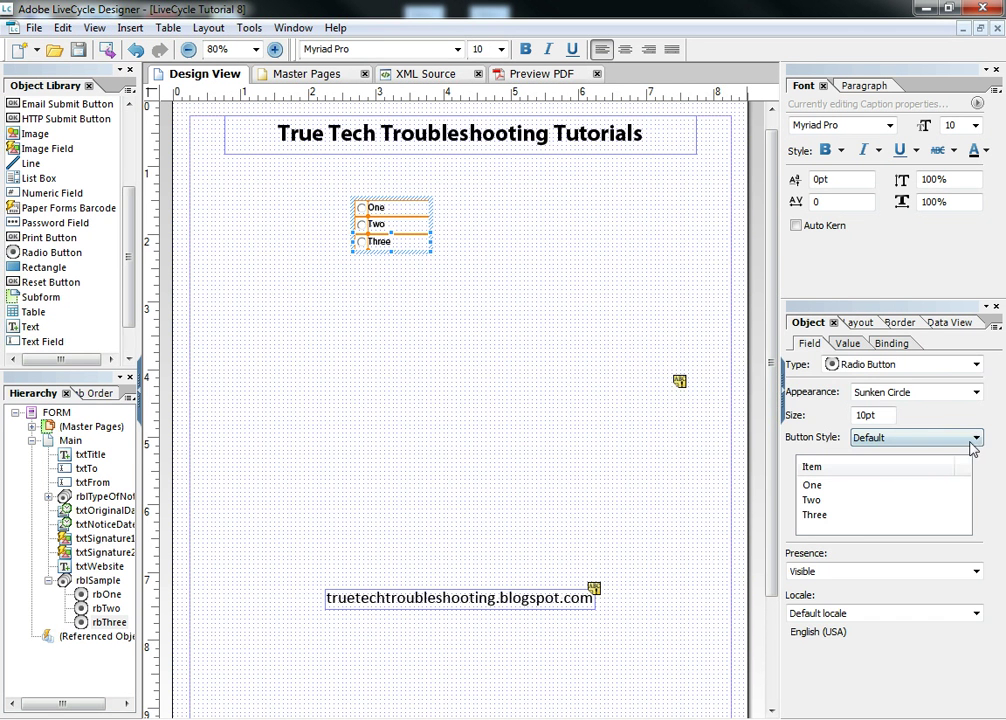
Set the radio buttons' button style to Cross and their appearance to Sunken Square
click(976, 437)
click(962, 407)
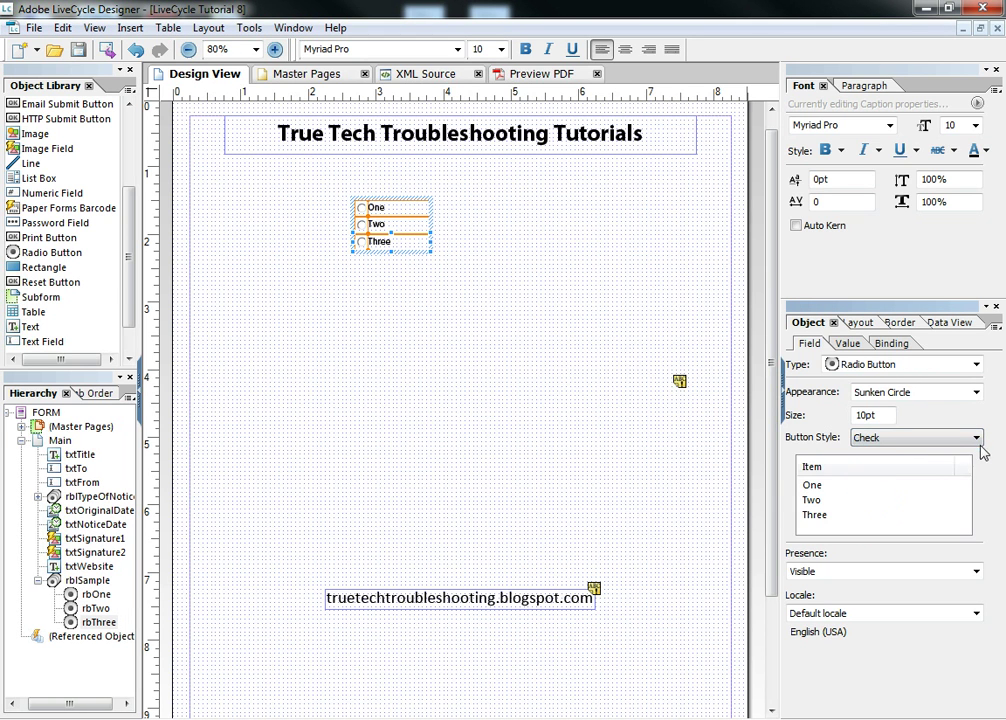
click(976, 438)
click(890, 433)
click(901, 391)
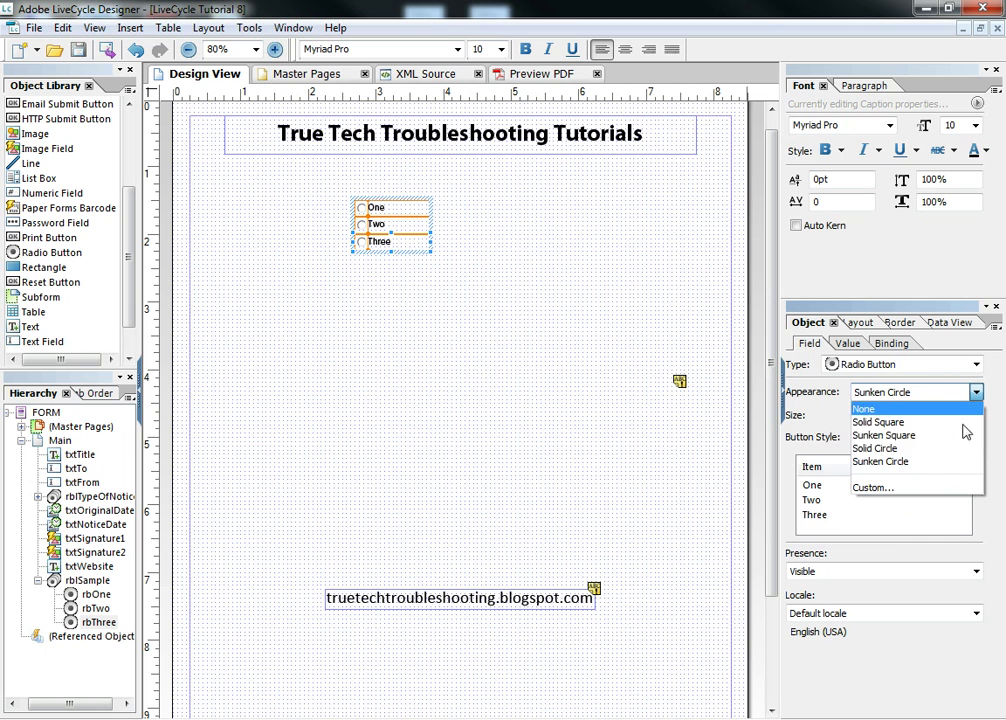
click(933, 436)
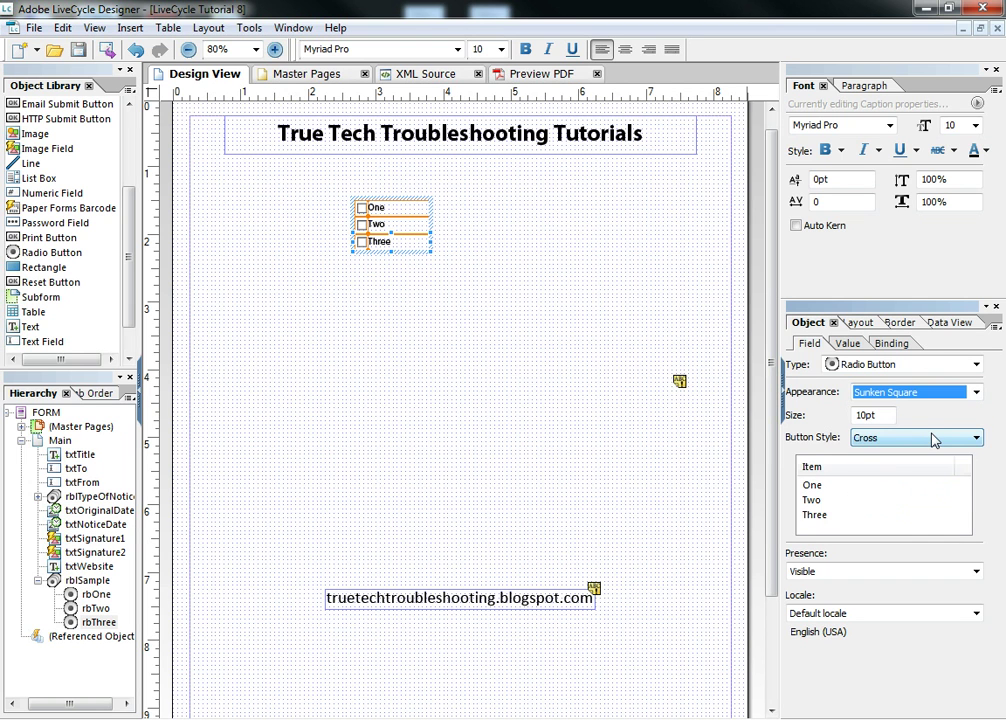
Preview the restyled square options in the PDF, select each one in turn, and return to the design
click(541, 74)
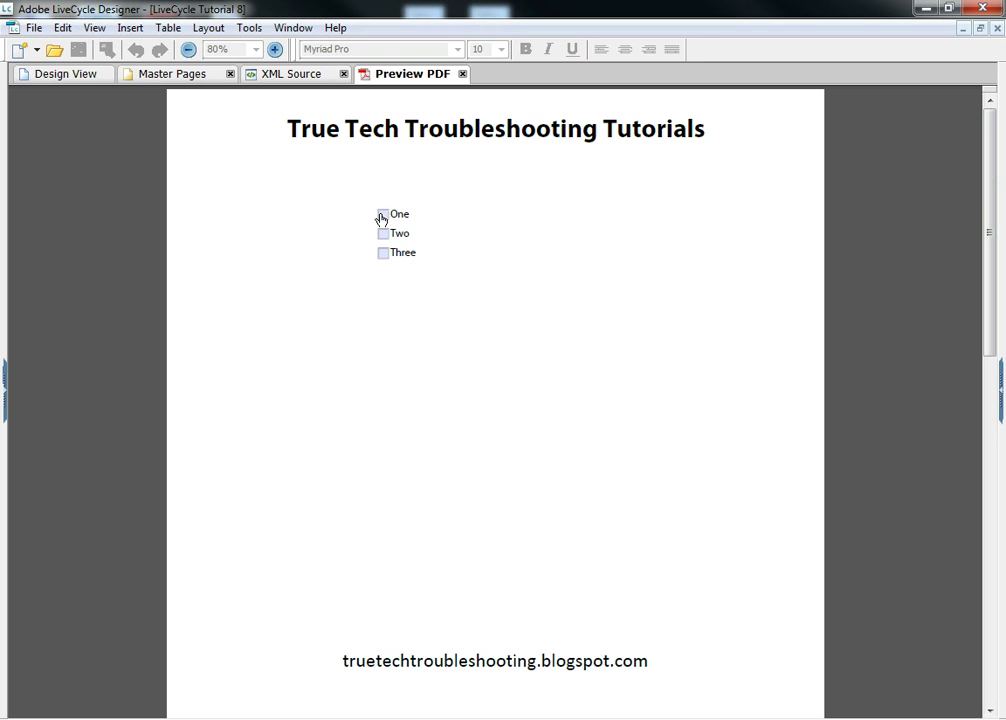
click(382, 214)
click(382, 233)
click(382, 252)
click(382, 233)
click(382, 214)
key(ctrl+Tab)
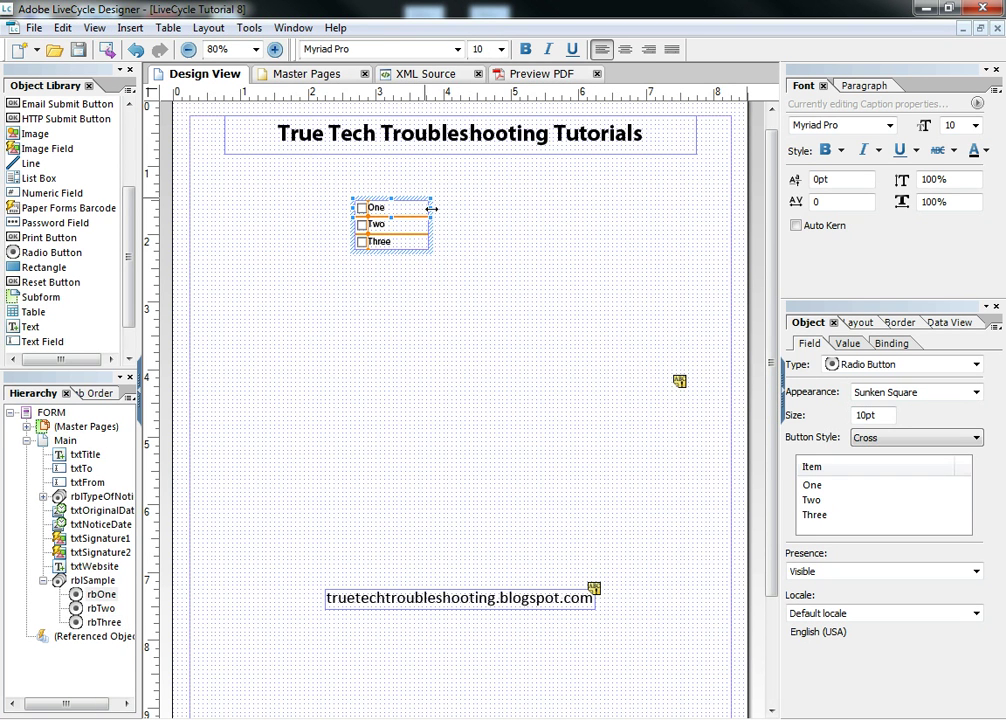
Enlarge option Three's box with a gap left below Two, and widen the whole radio button group
click(437, 263)
click(430, 247)
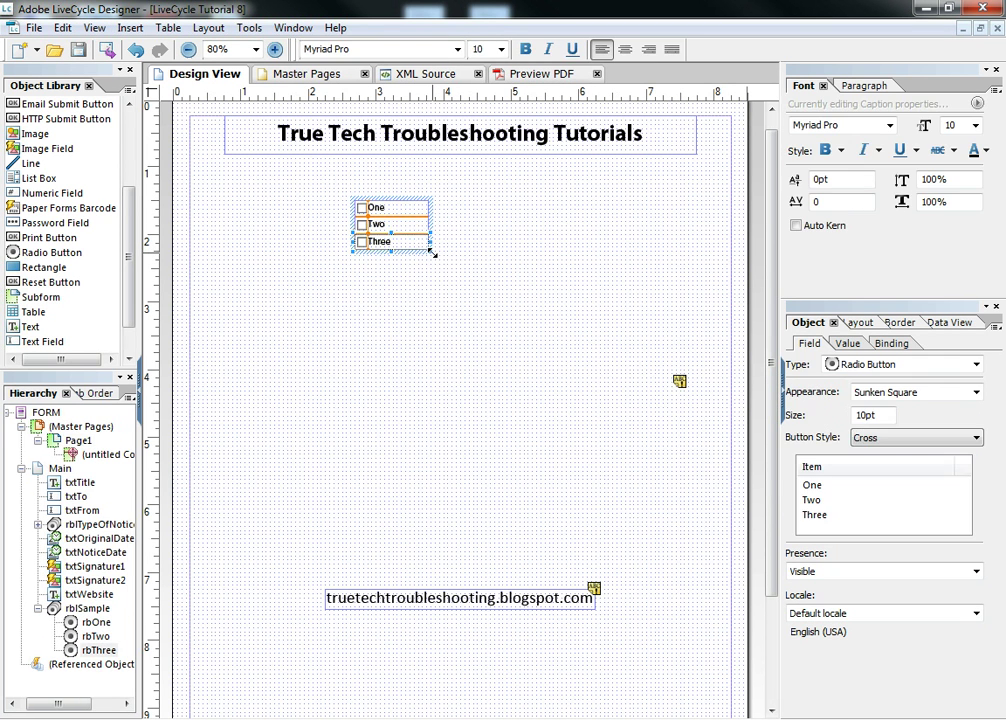
drag(430, 249, 532, 298)
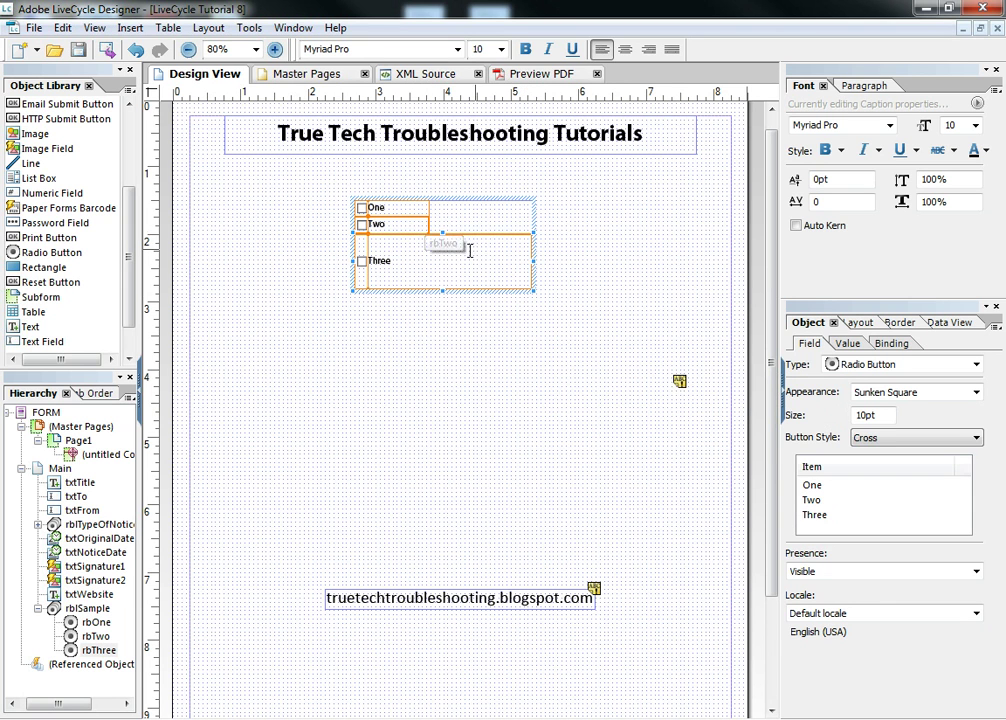
drag(443, 230, 448, 255)
click(470, 210)
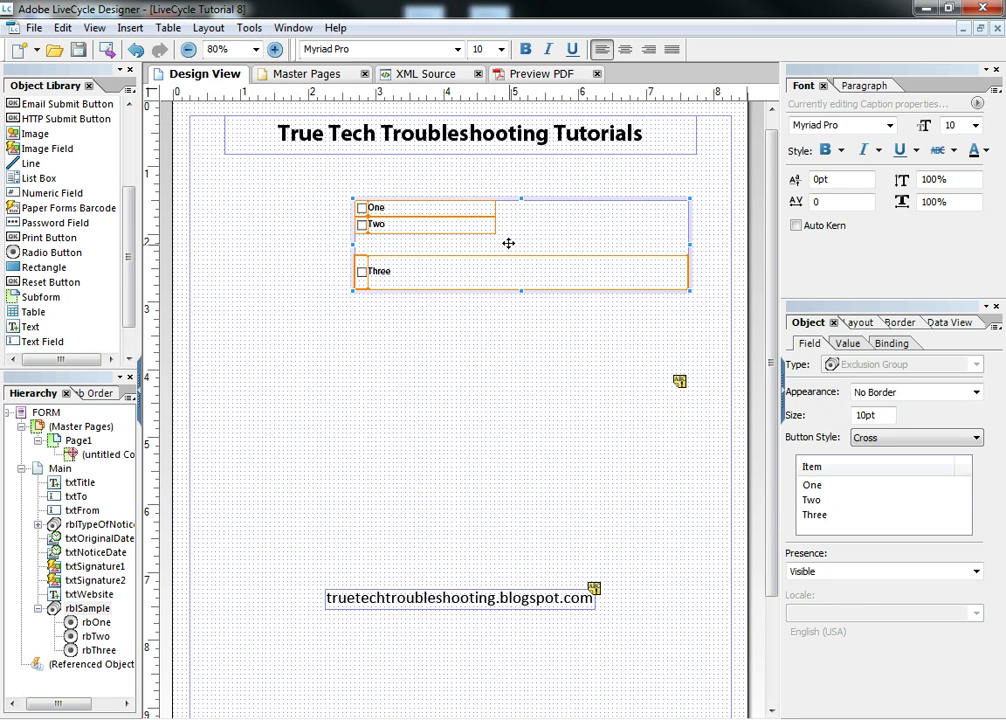
Extend option Two's box to the group's full width and down to Three, and widen One's box to match
click(493, 231)
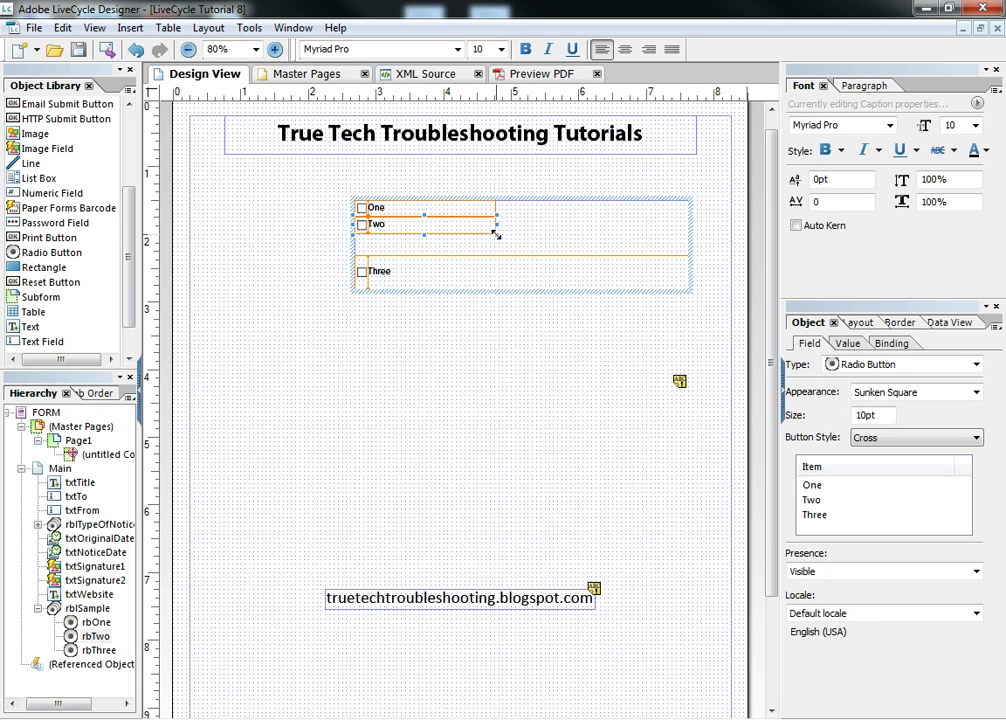
drag(495, 233, 676, 243)
click(460, 209)
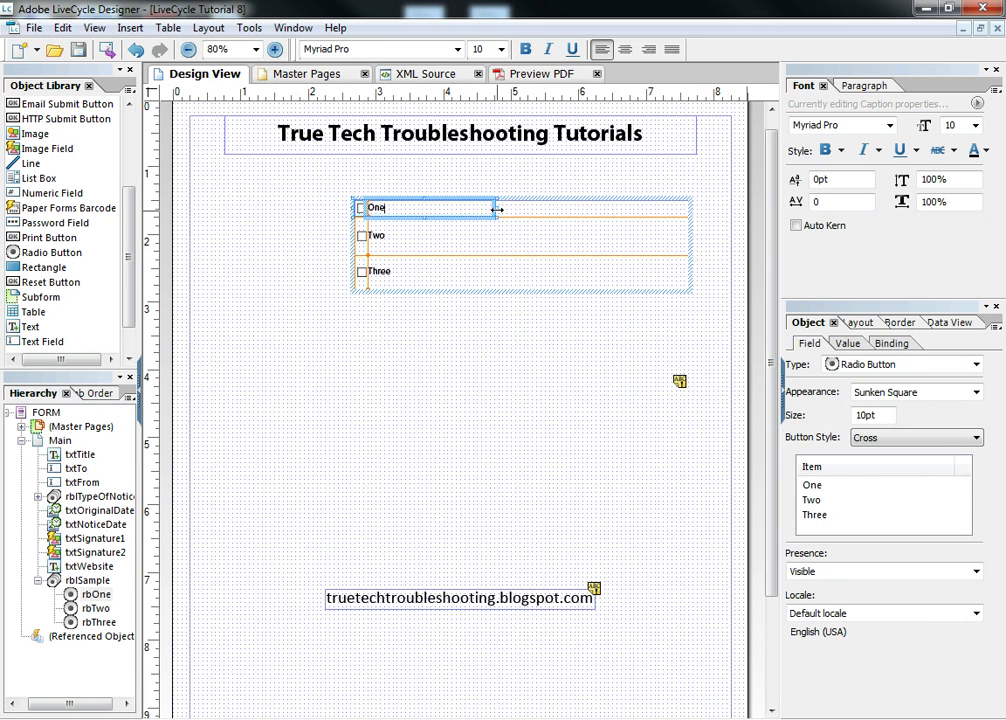
drag(496, 209, 688, 209)
Lower the top edge of option Two's box and extend option One's box down towards it
click(525, 234)
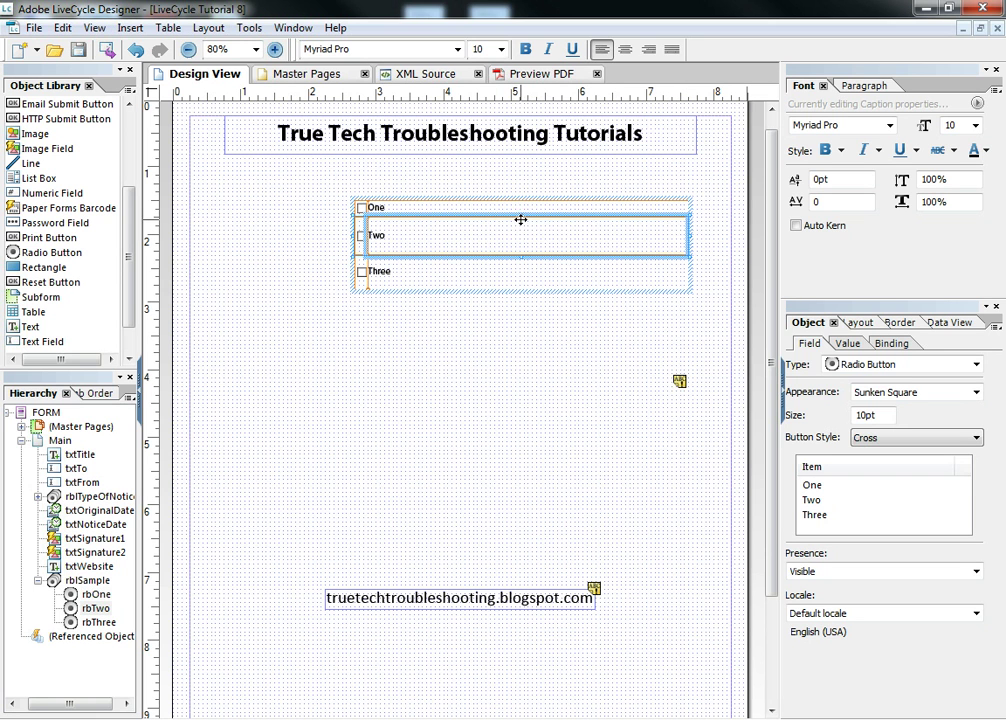
drag(523, 216, 523, 226)
mouse_move(523, 226)
mouse_down()
mouse_move(521, 218)
mouse_move(522, 227)
mouse_up()
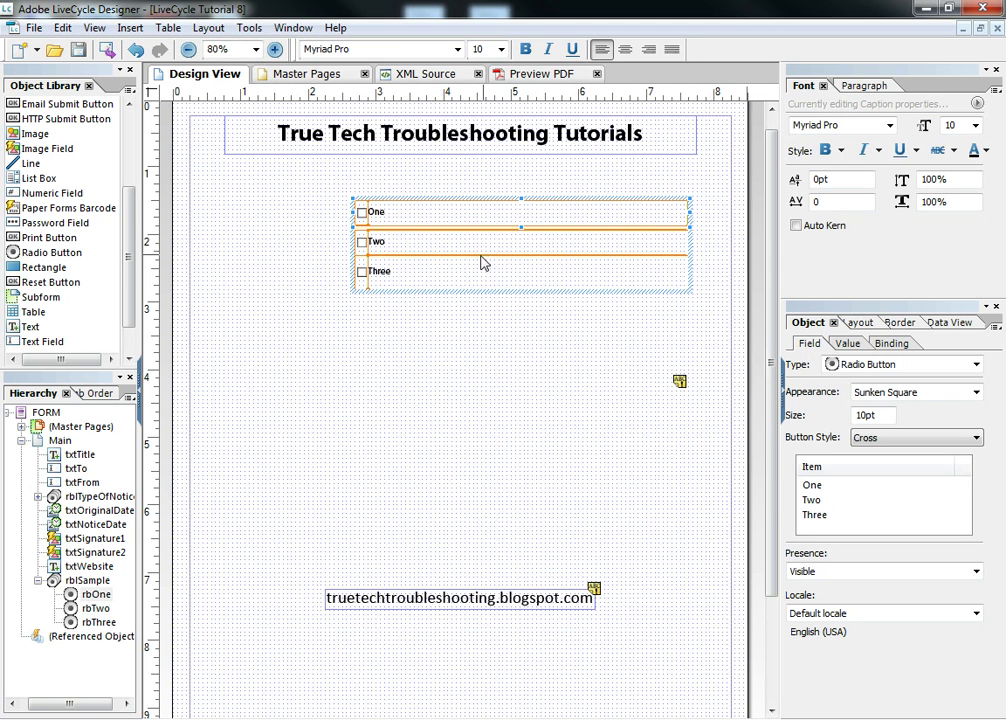
double_click(498, 214)
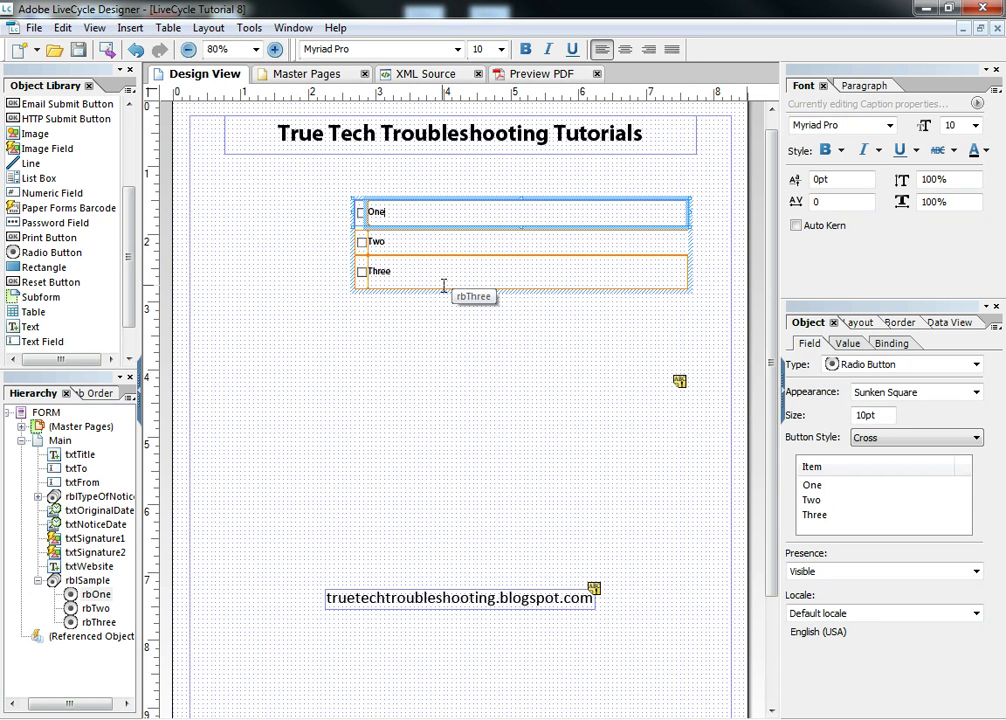
Move option Two's box out past the group's edge, then bring it back directly beneath option One
click(422, 317)
click(433, 272)
click(376, 280)
drag(376, 280, 326, 326)
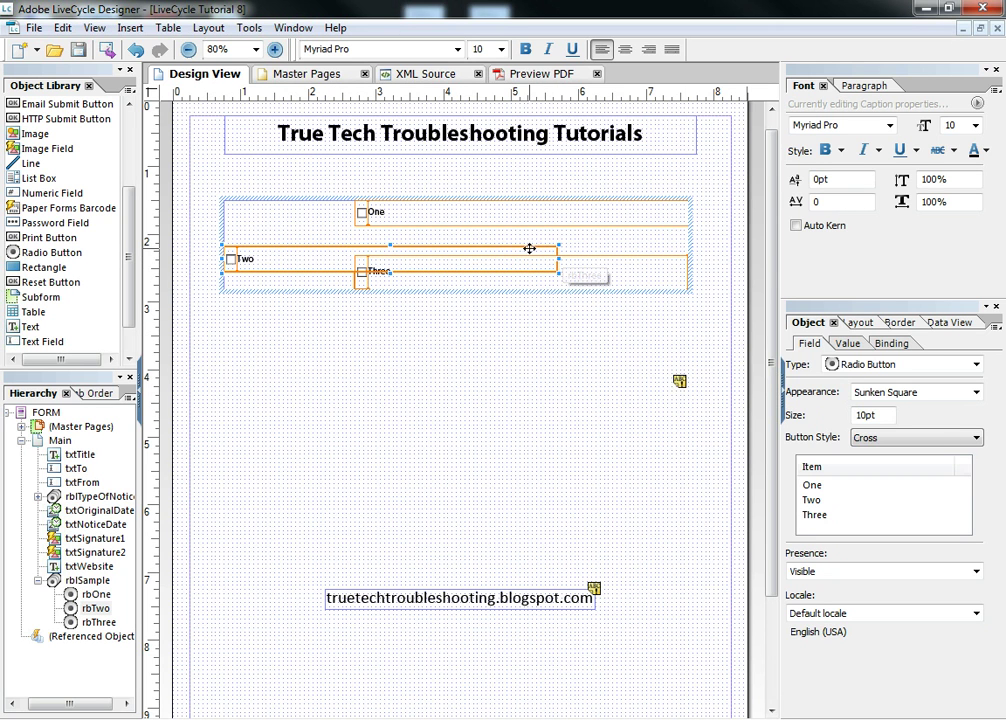
click(532, 246)
drag(532, 246, 658, 234)
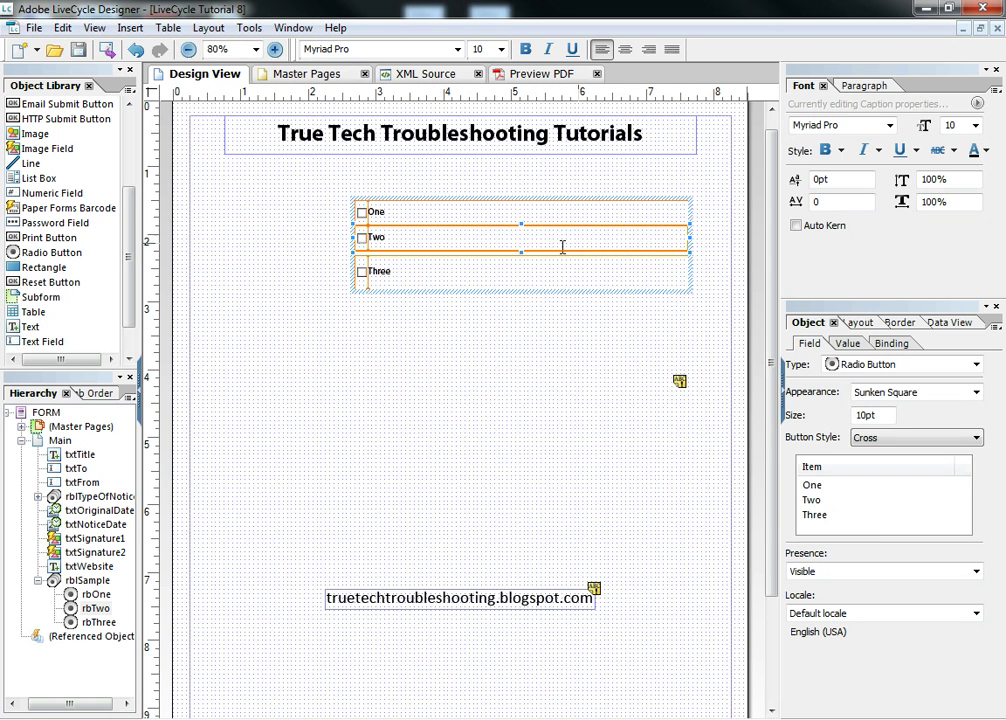
double_click(488, 241)
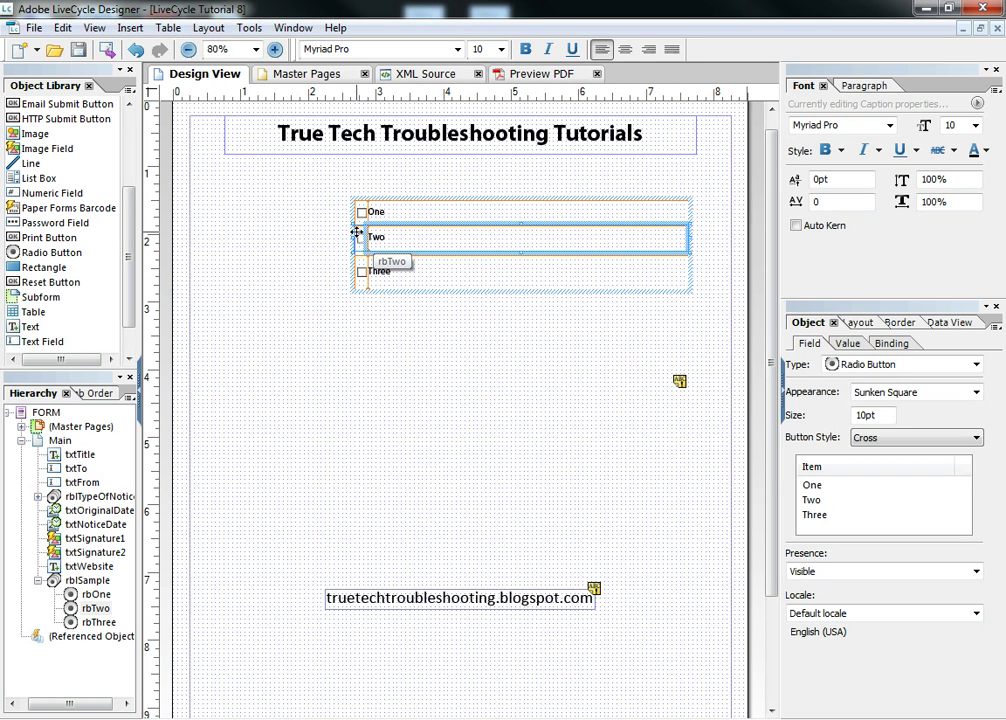
Delete the whole rblSample radio button group with its three options
drag(331, 184, 698, 330)
key(Delete)
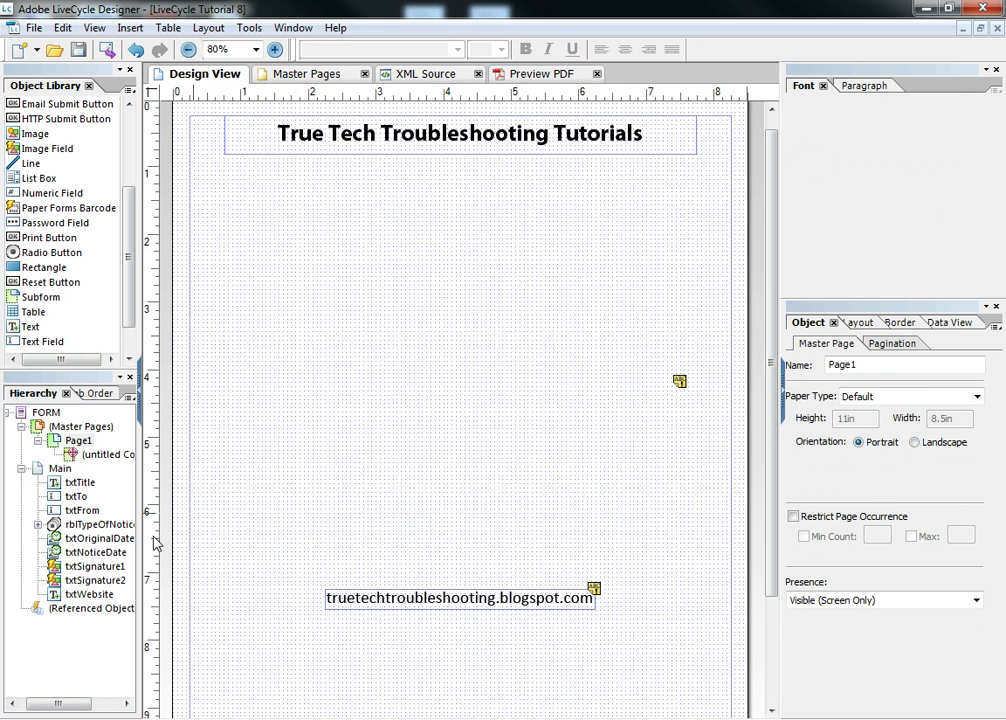
Set the hidden form fields from txtTo to txtWebsite to Visible and place them together just beneath the title
click(76, 526)
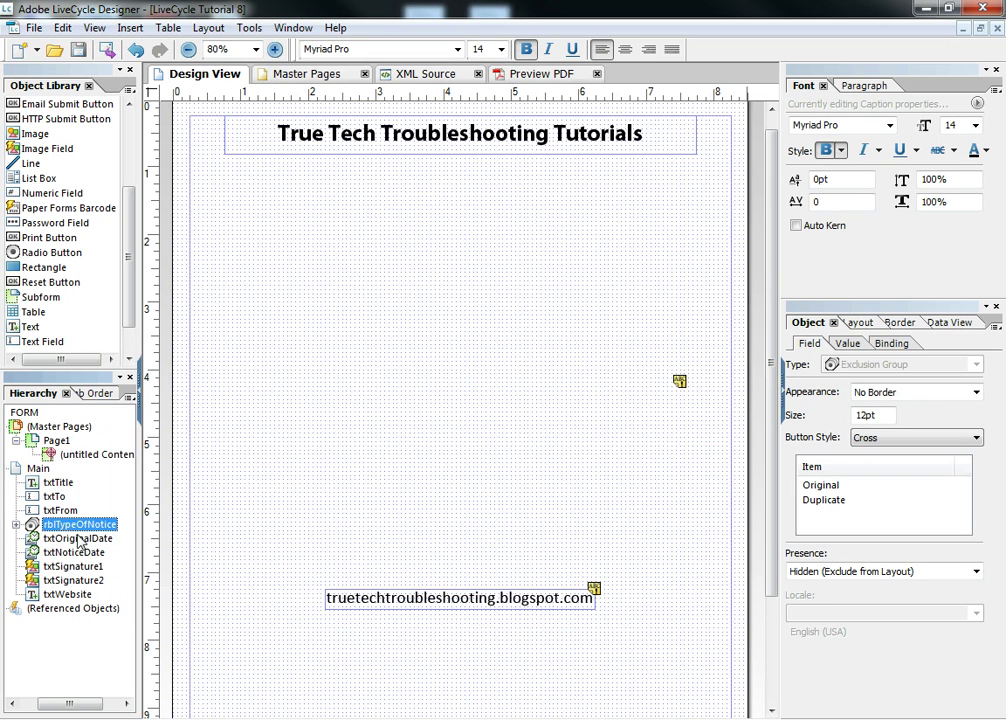
key(shift+Down)
key(shift+Down)
key(shift+Down)
key(shift+Down)
key(shift+Down)
key(shift+Down)
click(975, 572)
click(840, 588)
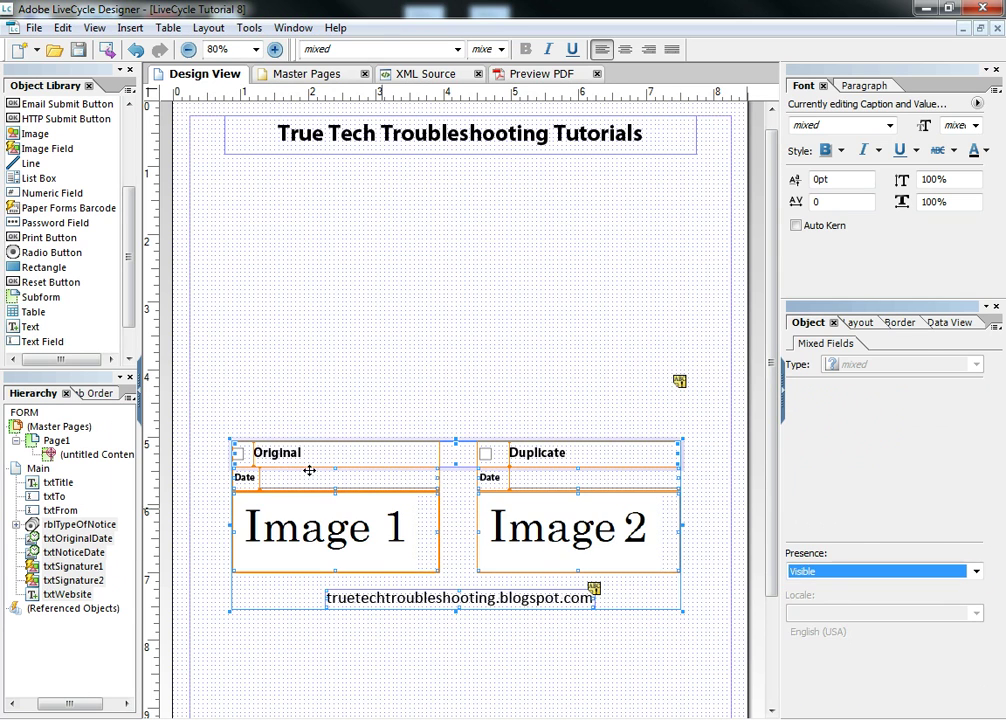
click(446, 141)
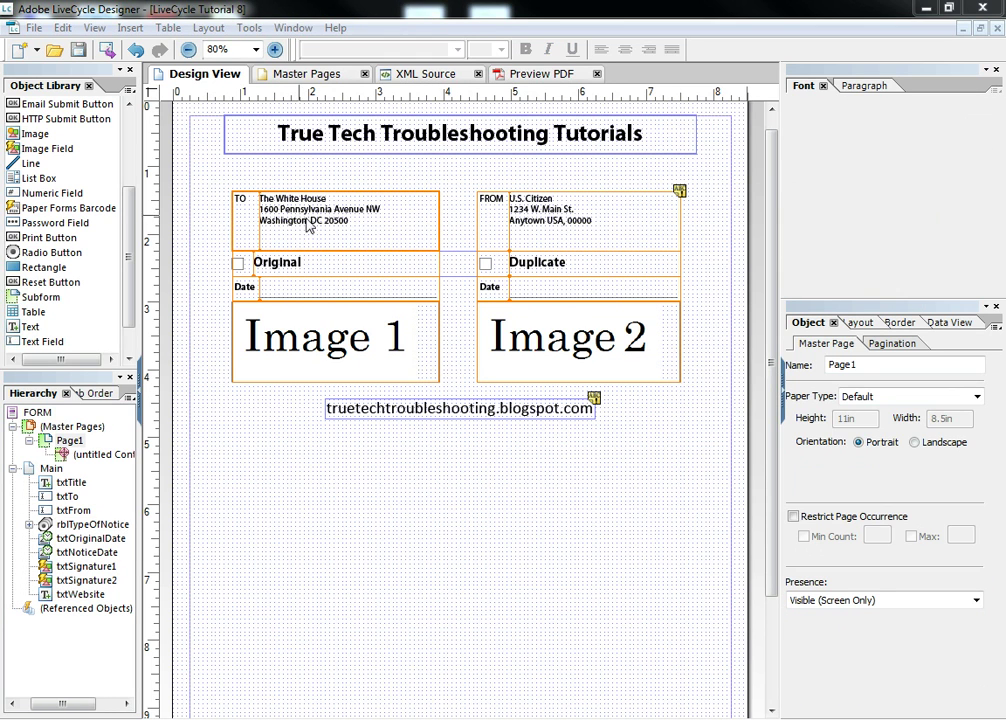
Set both date fields and both signature image fields below Original and Duplicate to Hidden (Exclude from Layout)
click(574, 213)
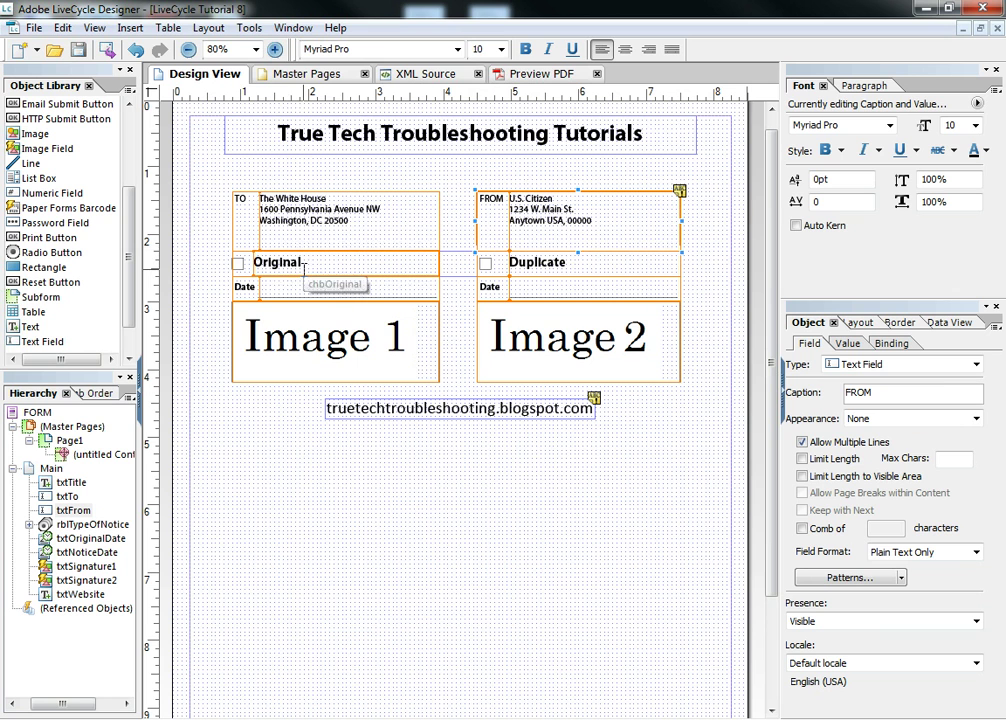
drag(222, 264, 697, 298)
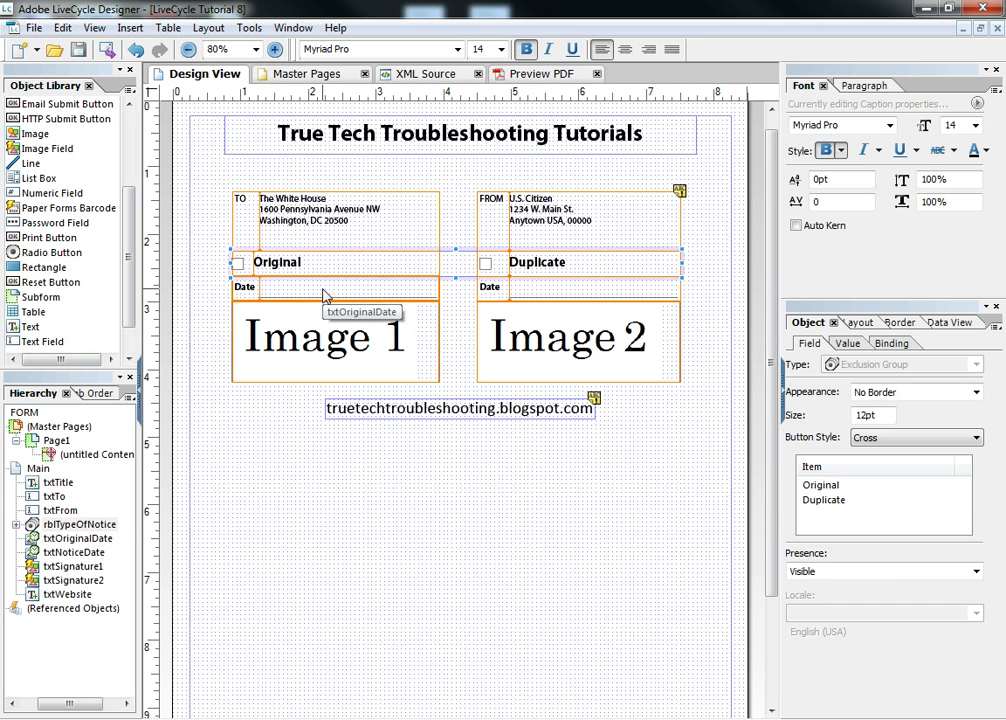
click(323, 293)
click(430, 337)
click(570, 304)
click(568, 291)
drag(204, 269, 705, 404)
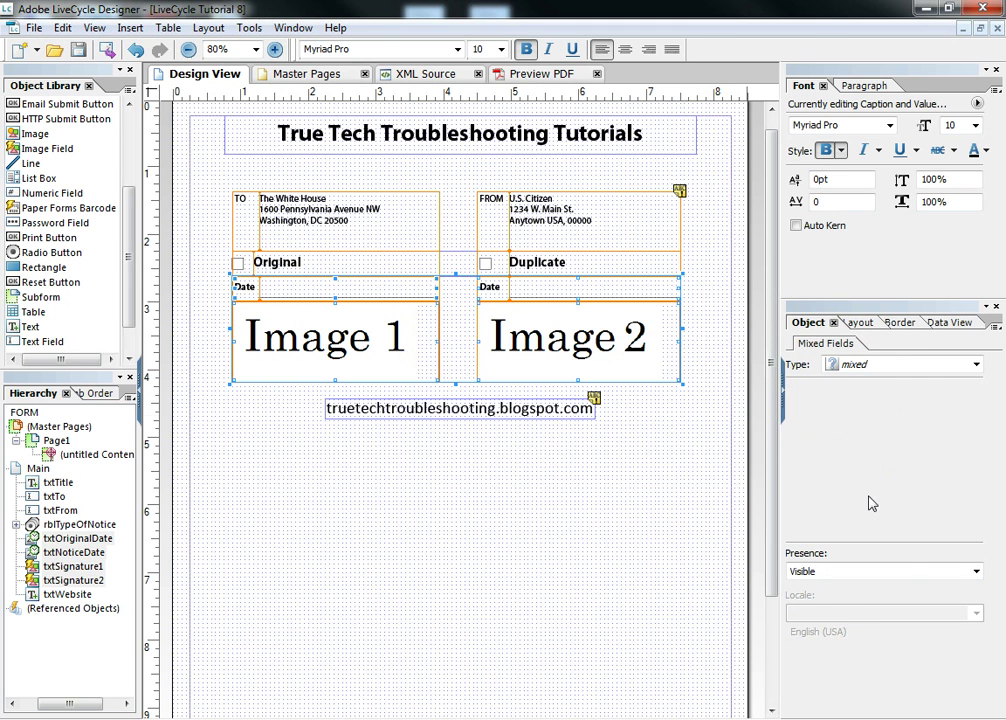
click(975, 571)
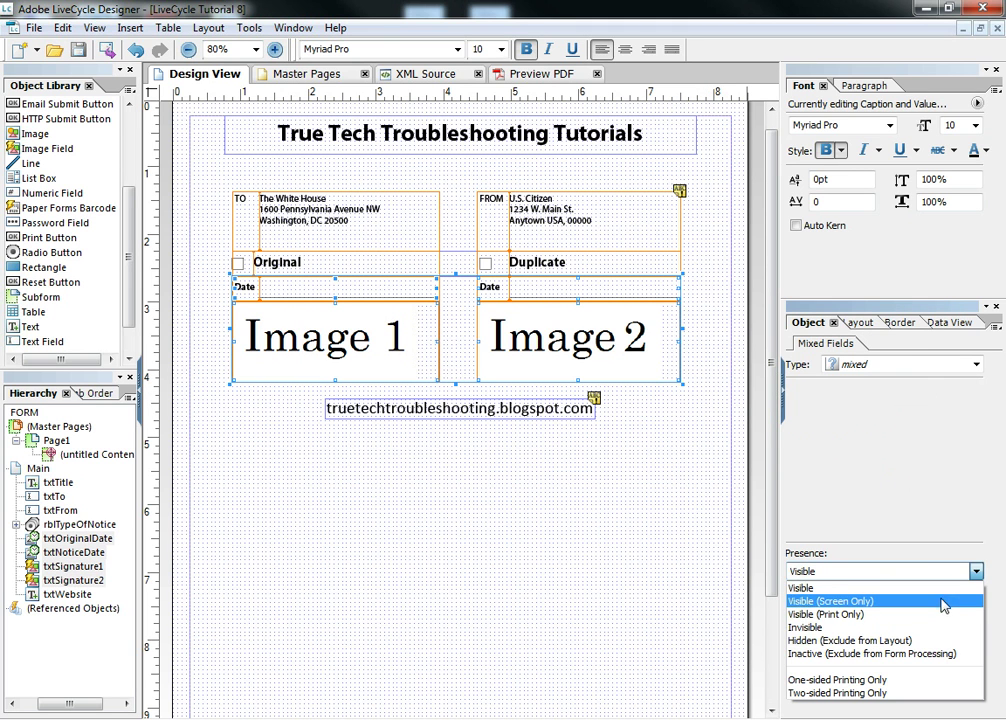
click(900, 640)
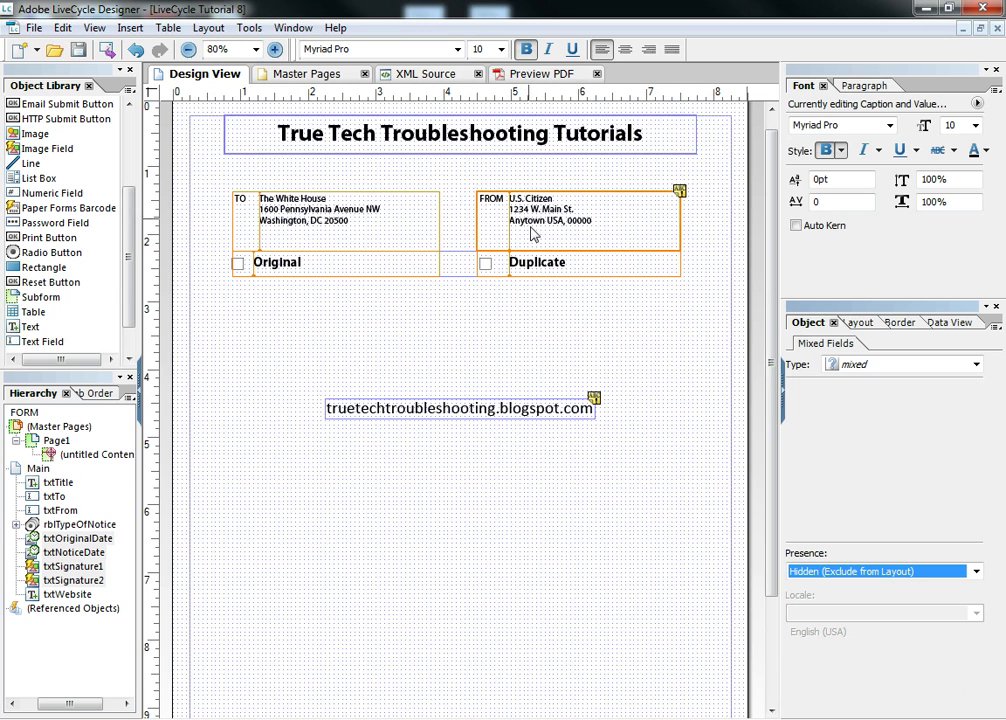
Preview the form as PDF, select Duplicate and Original in turn, and return to the design
click(530, 75)
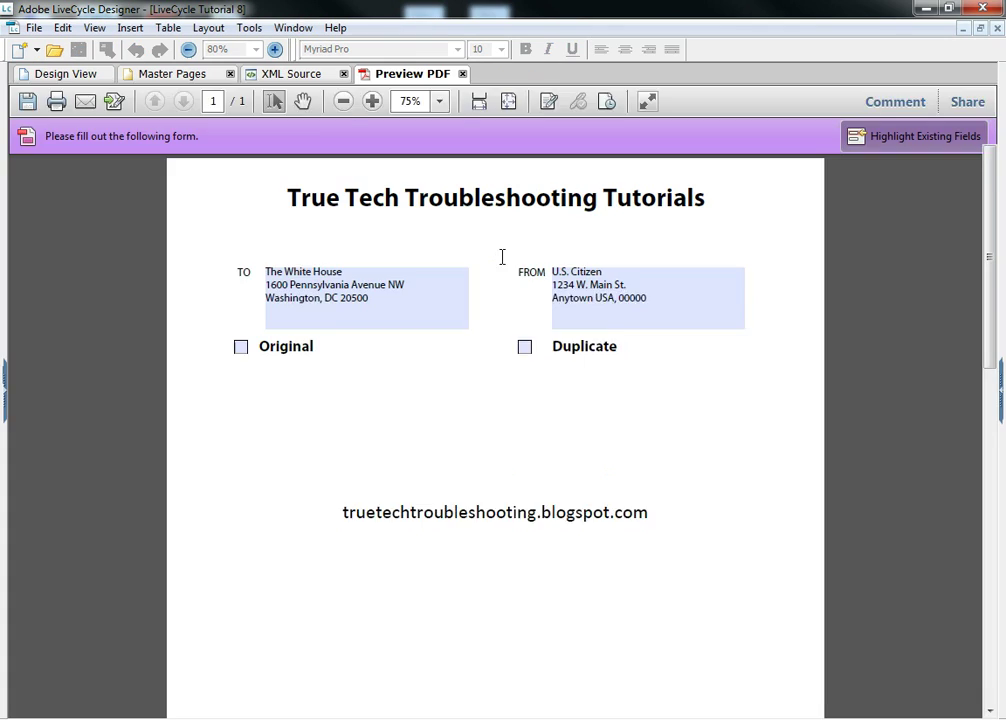
click(523, 314)
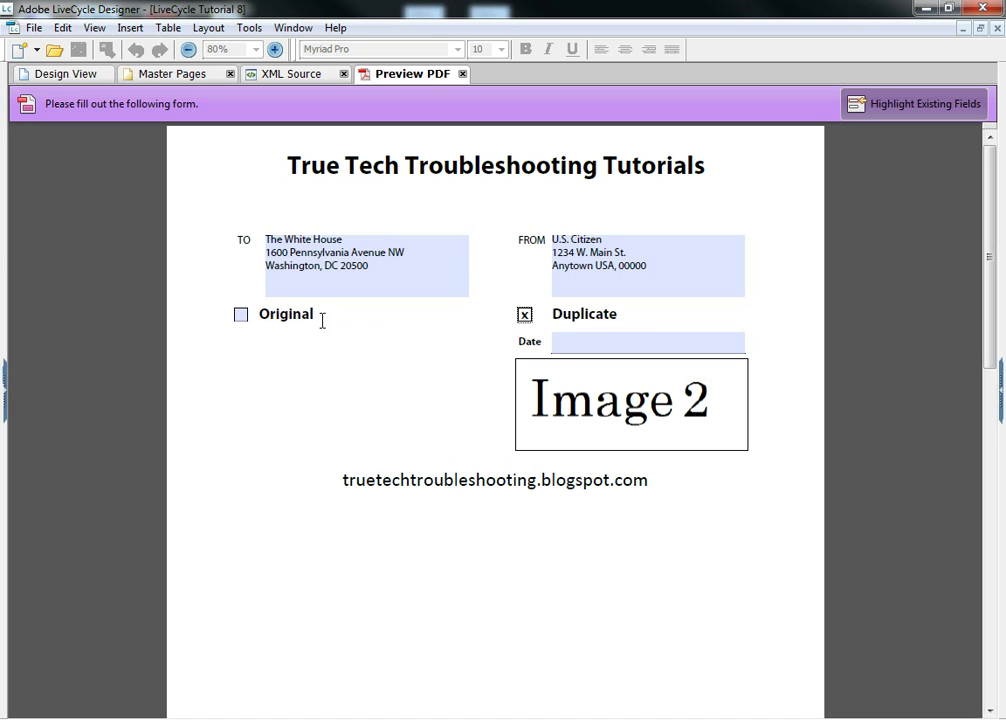
key(Tab)
click(523, 334)
click(240, 316)
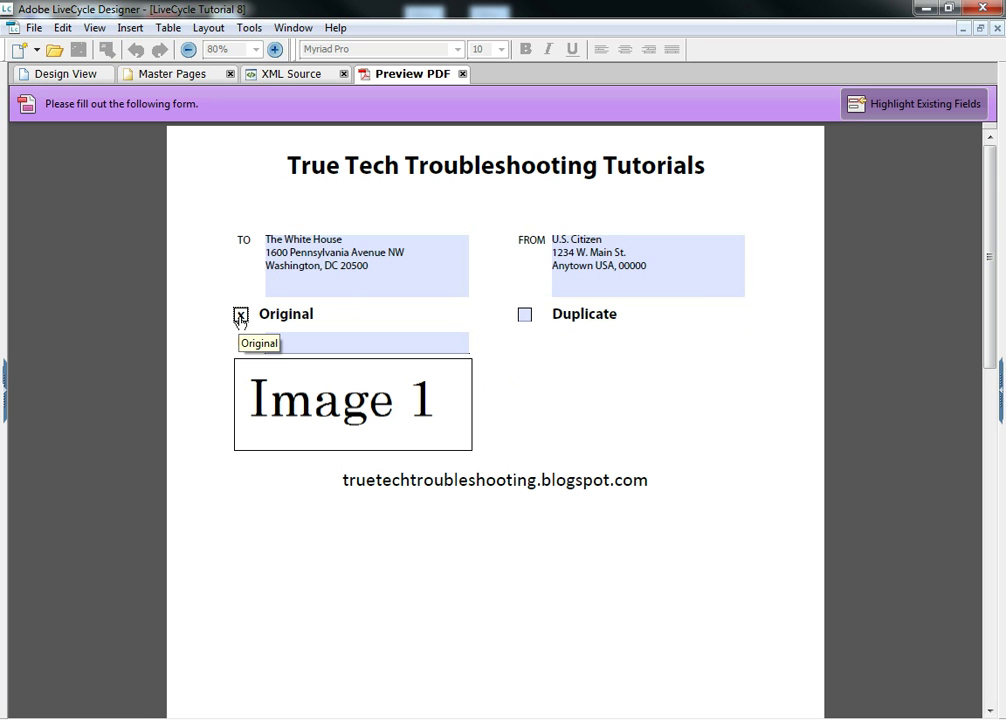
click(68, 75)
Preview the form again, select Original and enter November 18, 2011 as its date
click(550, 76)
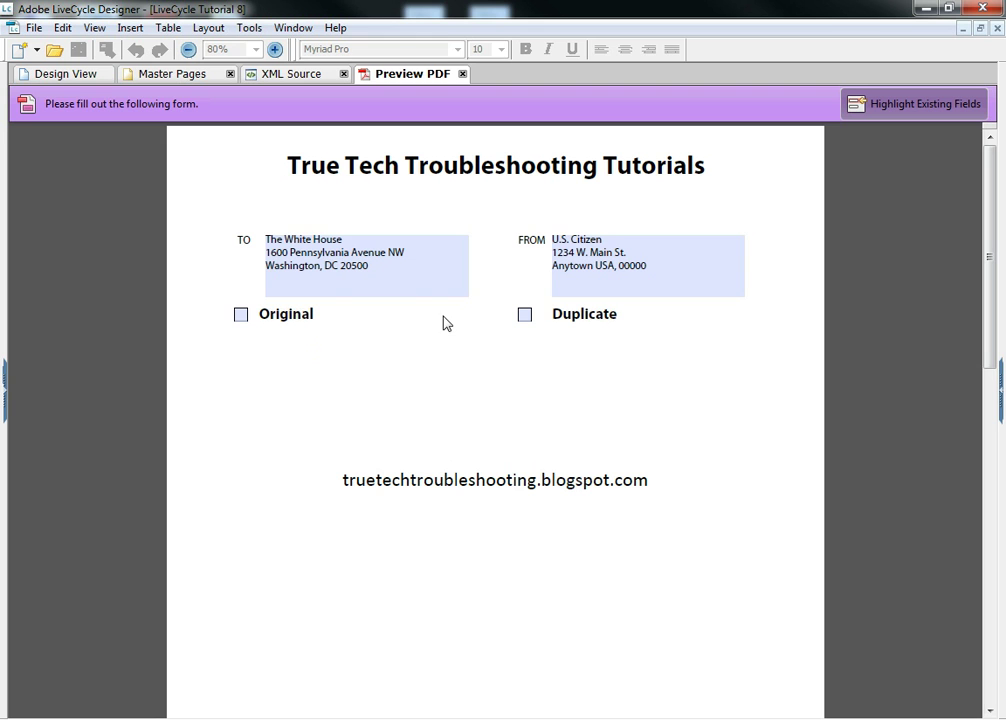
click(240, 316)
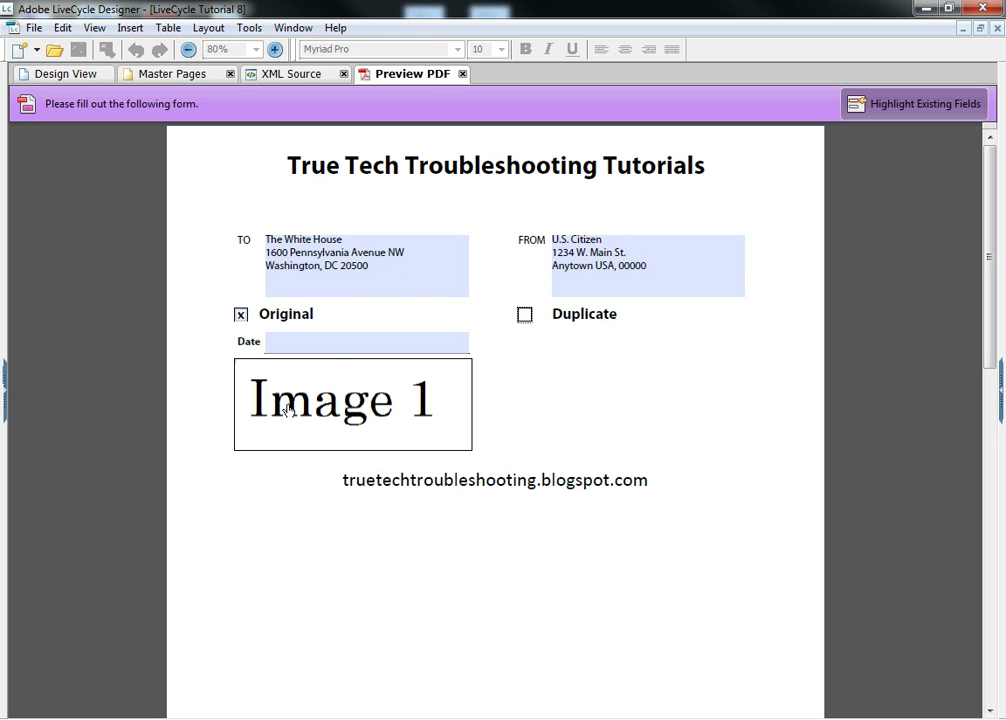
click(317, 341)
click(469, 346)
click(419, 407)
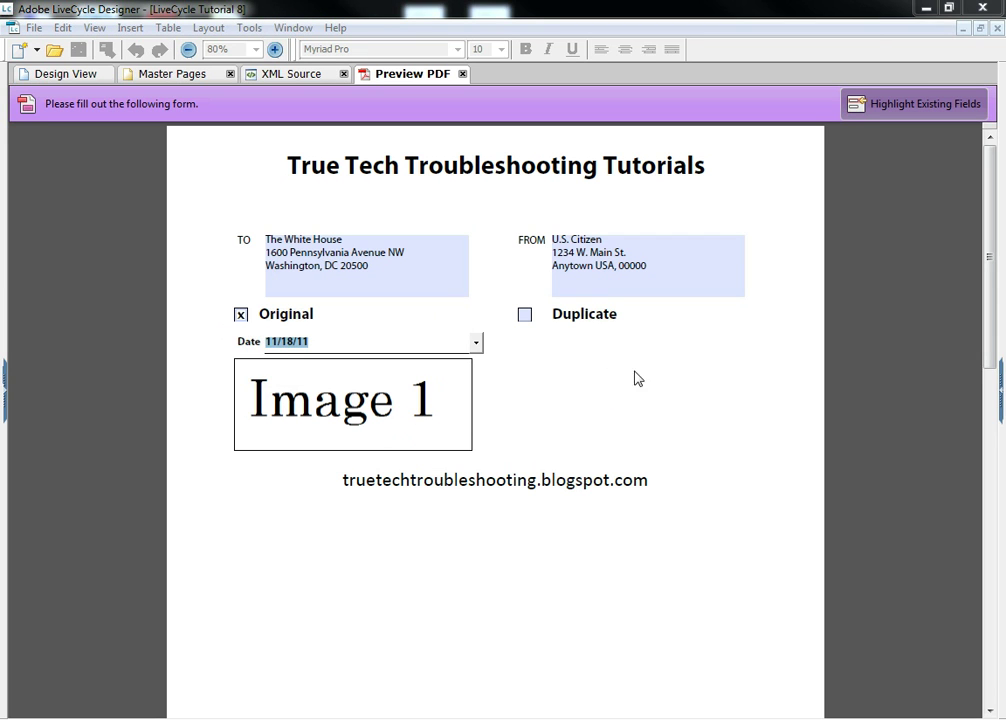
key(Tab)
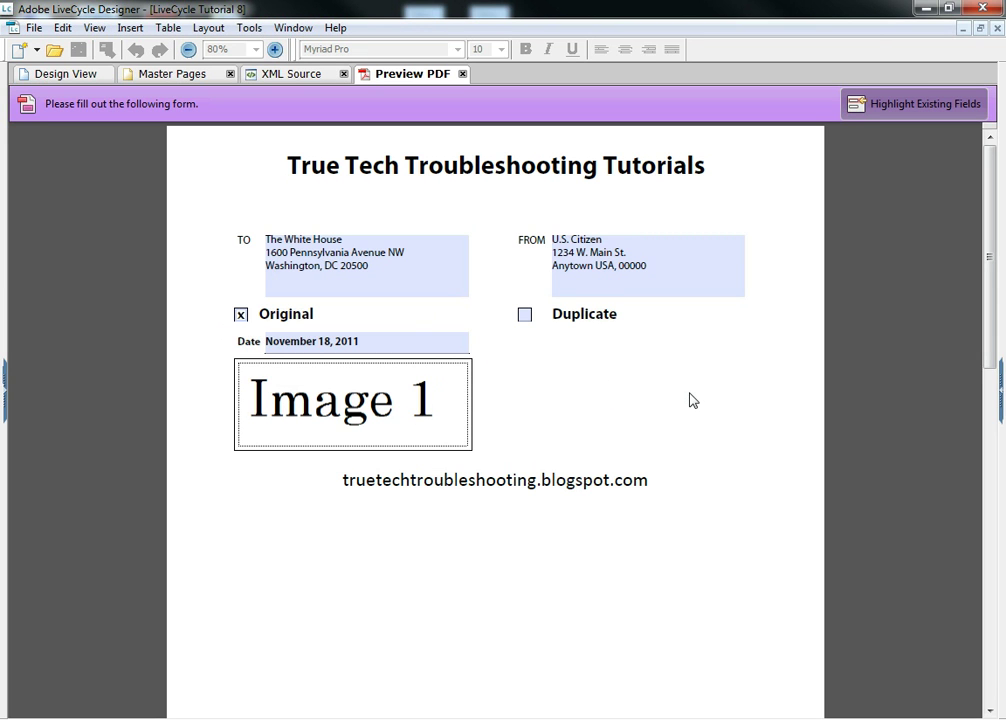
Switch the previewed notice type to Duplicate and back to Original, and return to the design
click(524, 317)
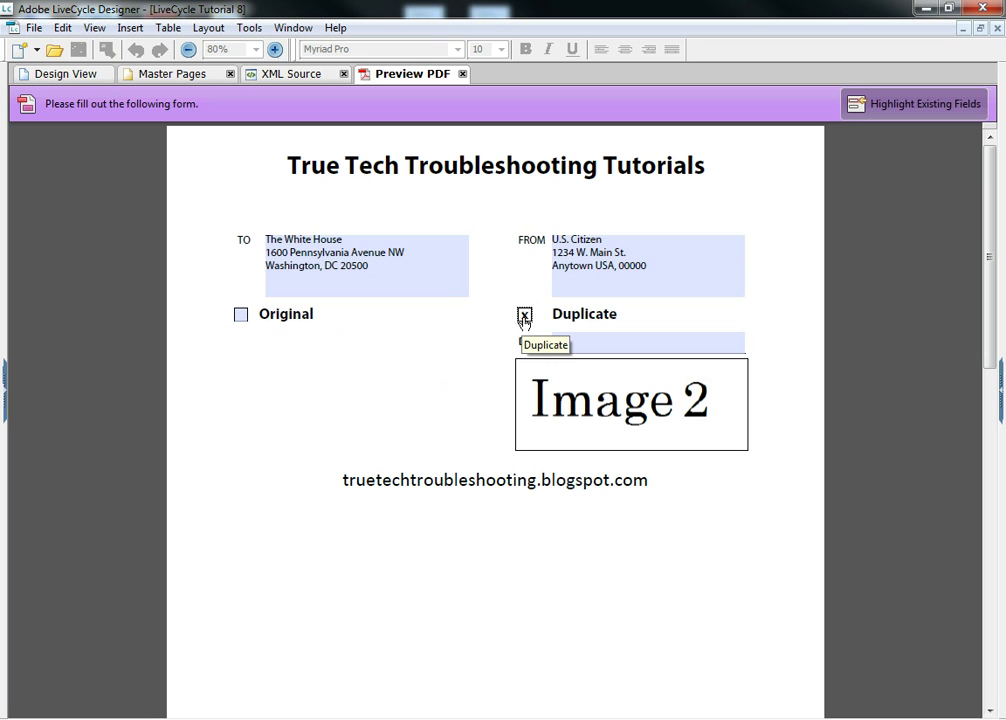
click(240, 315)
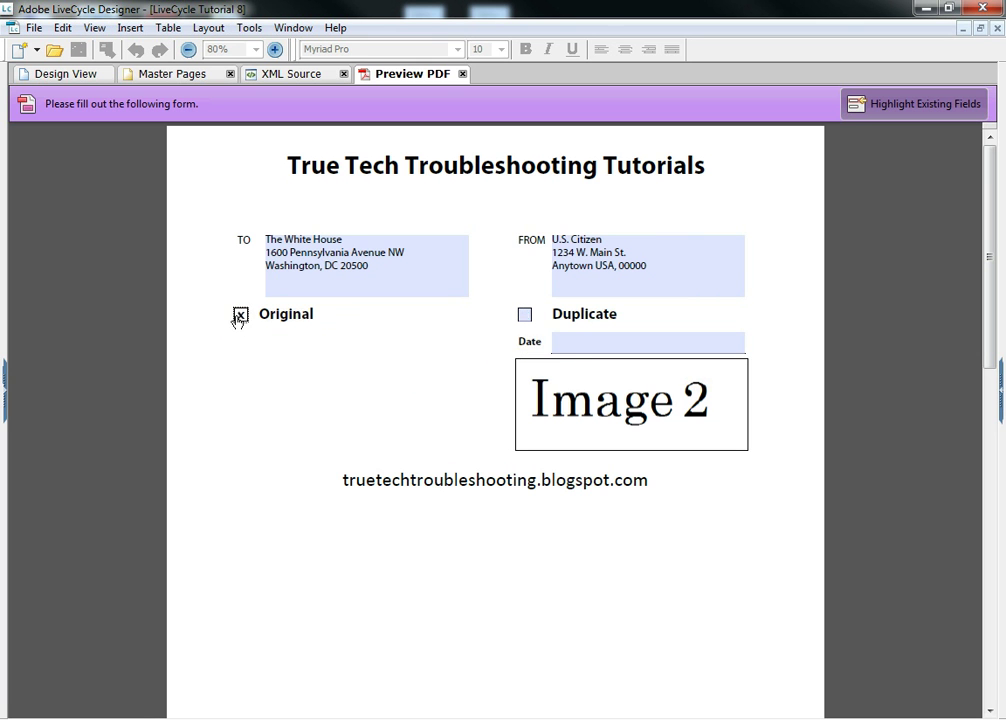
click(85, 83)
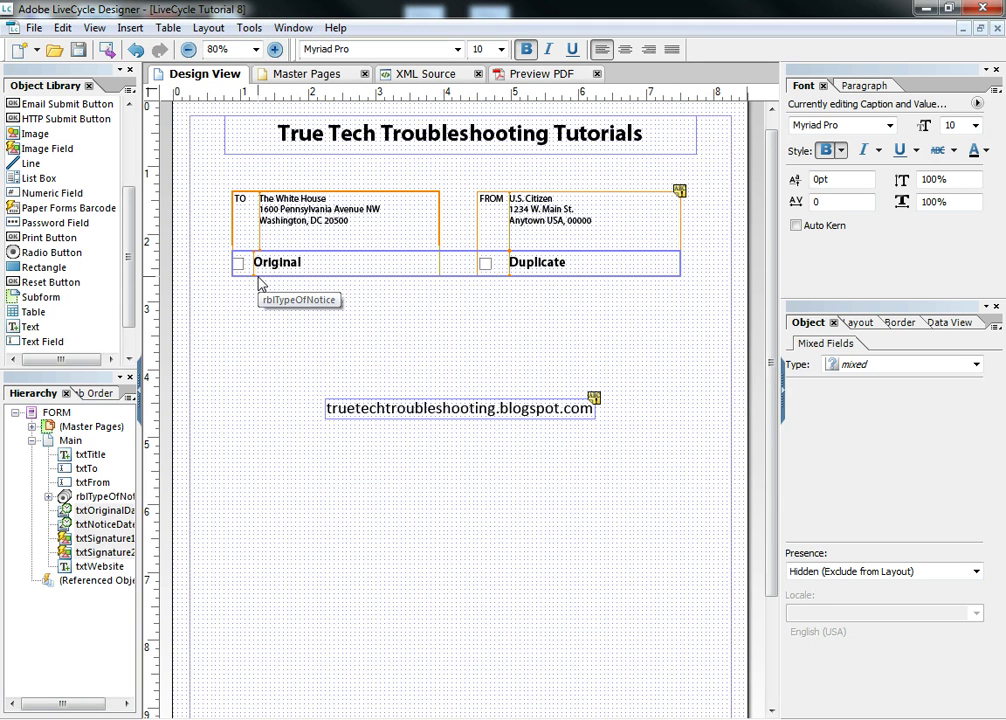
Examine the click scripts of the Original and Duplicate radio buttons in the Script Editor, including the selectedIndex condition, and close the editor
ctrl+click(248, 272)
click(356, 268)
click(294, 27)
click(327, 113)
drag(390, 283, 414, 304)
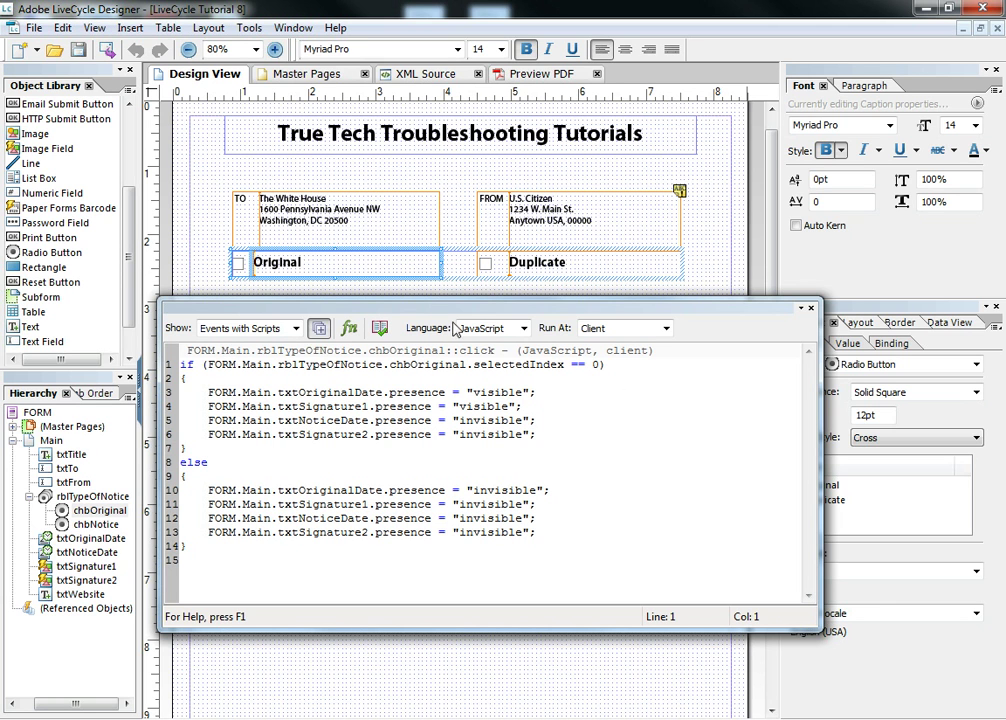
drag(474, 364, 561, 364)
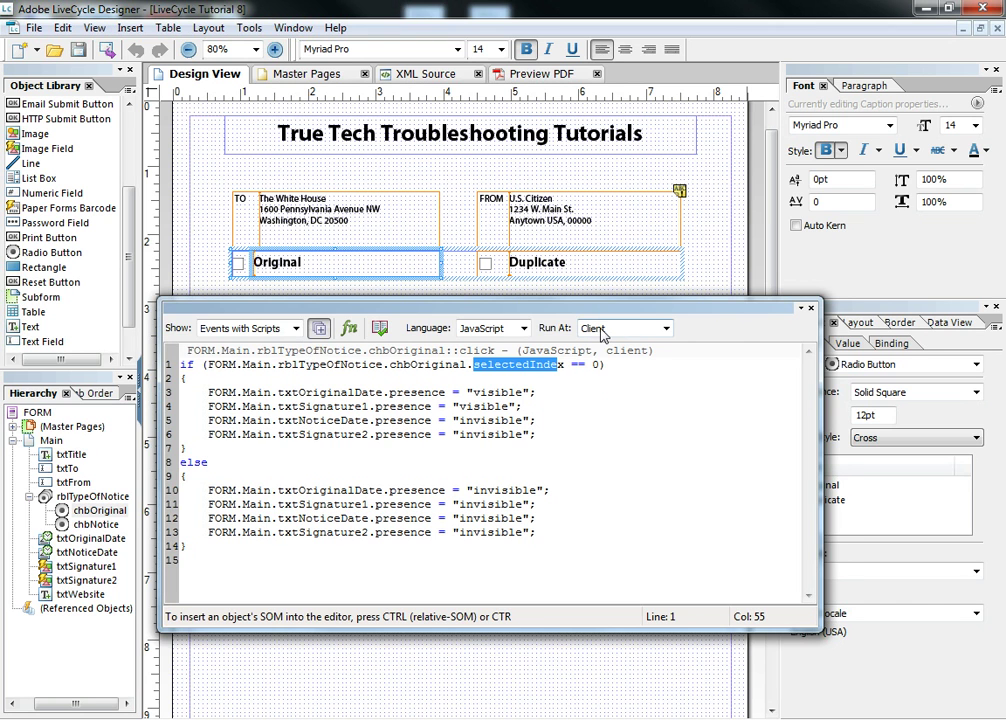
click(514, 262)
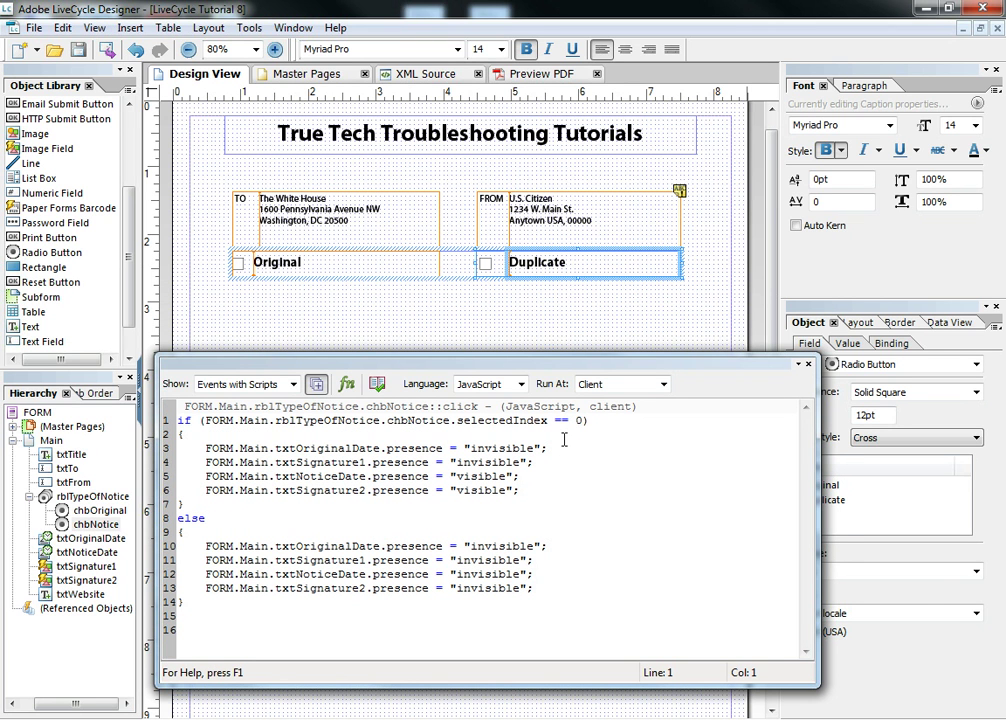
key(ctrl+shift+F5)
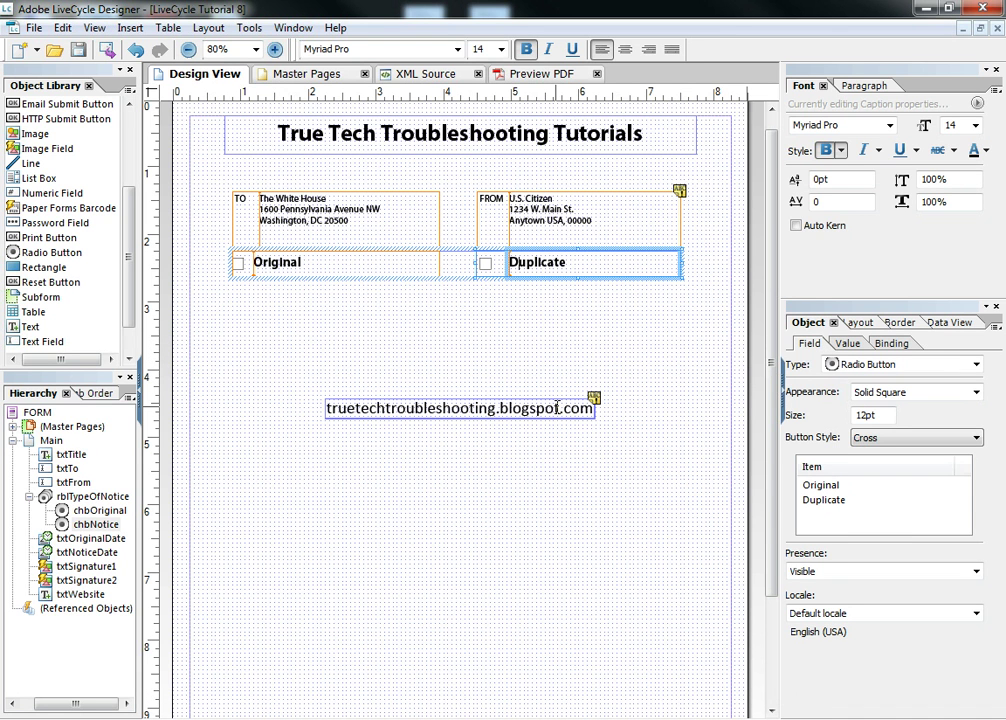